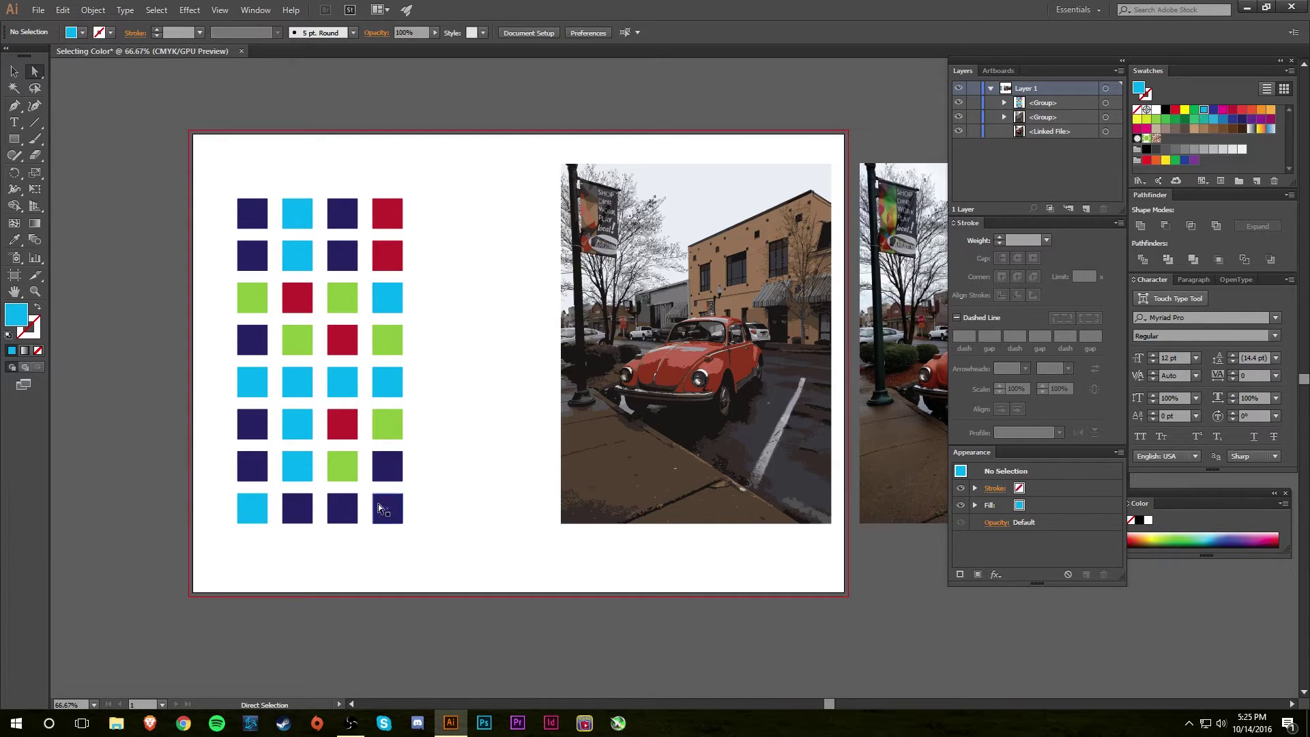
Step: Try single and marquee selections on the grid, then select a top-row navy square as the sample
scroll(516, 372, "right", 4)
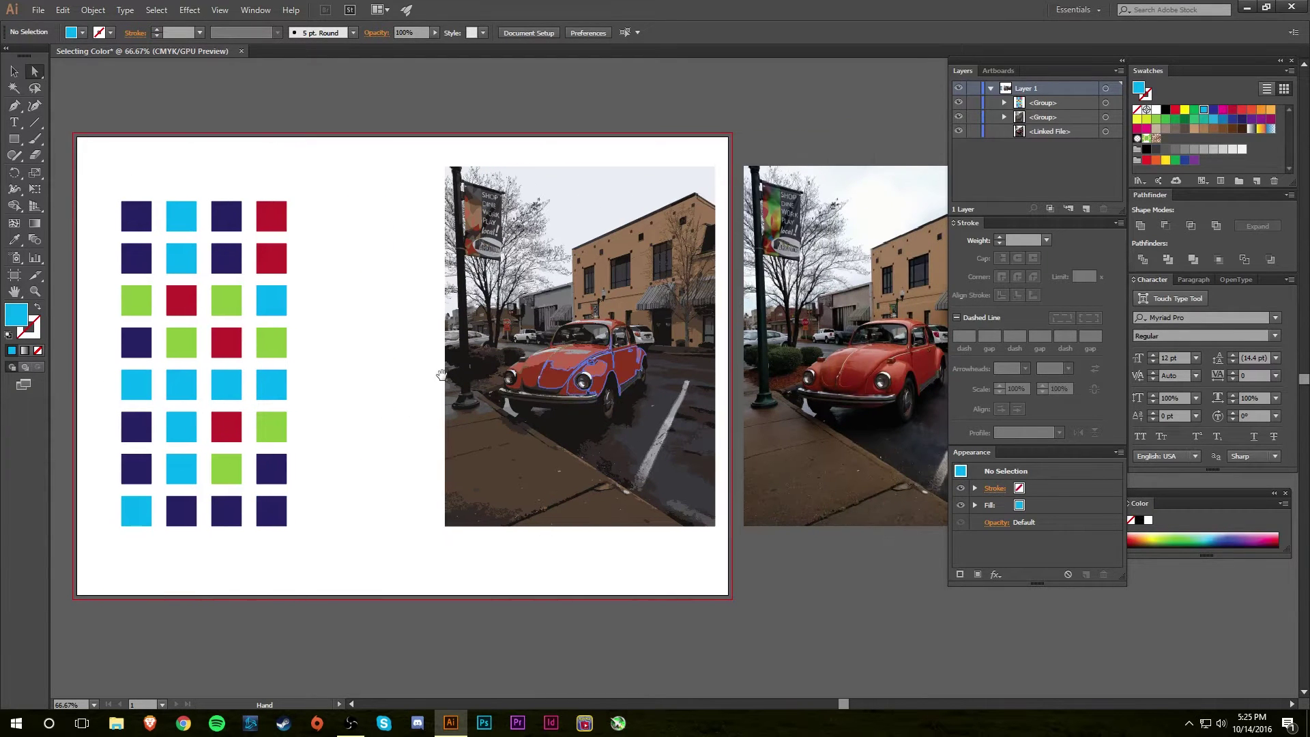
scroll(428, 292, "right", 2)
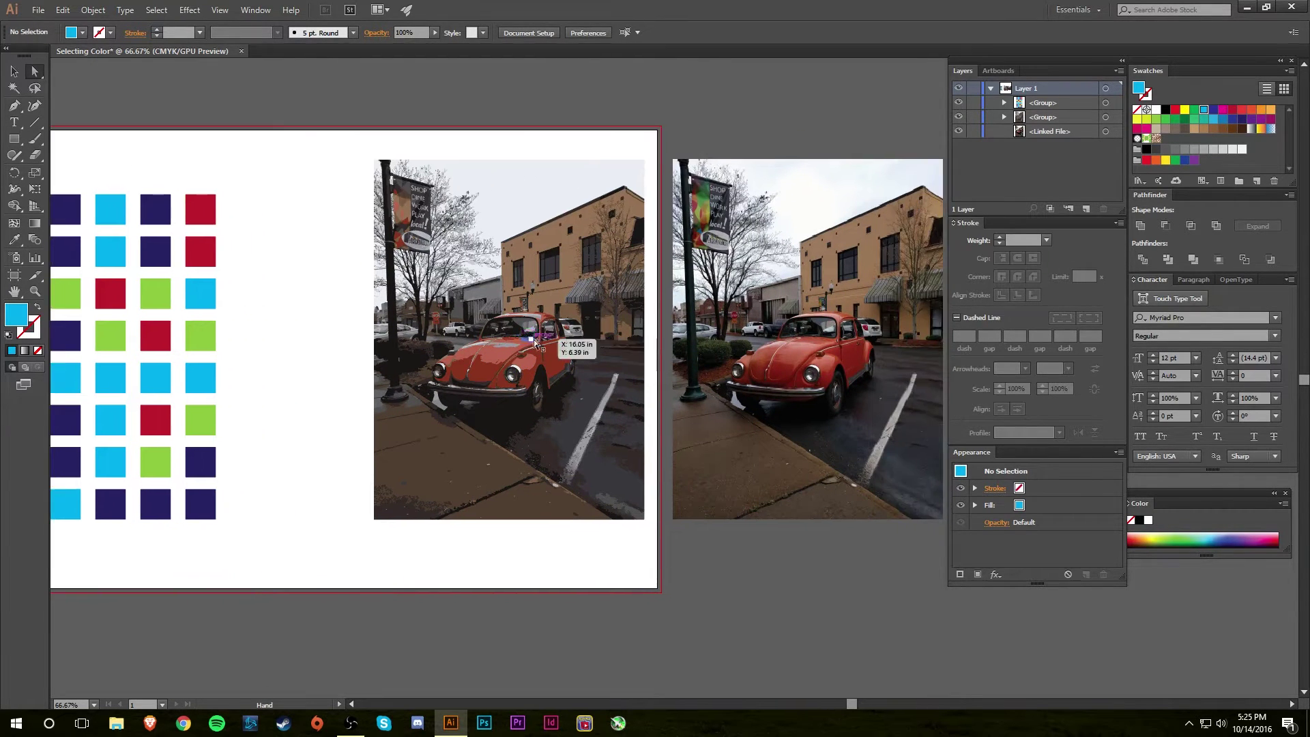
scroll(558, 386, "left", 3)
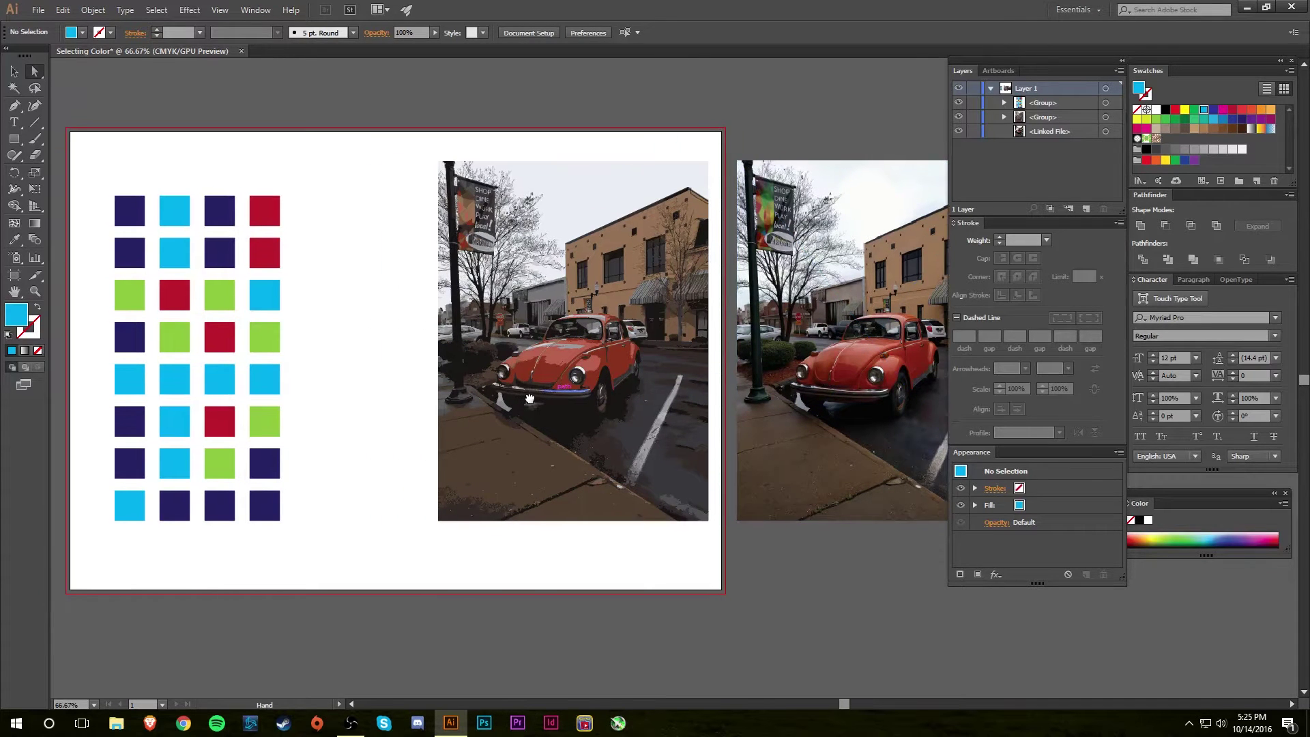
scroll(548, 396, "right", 3)
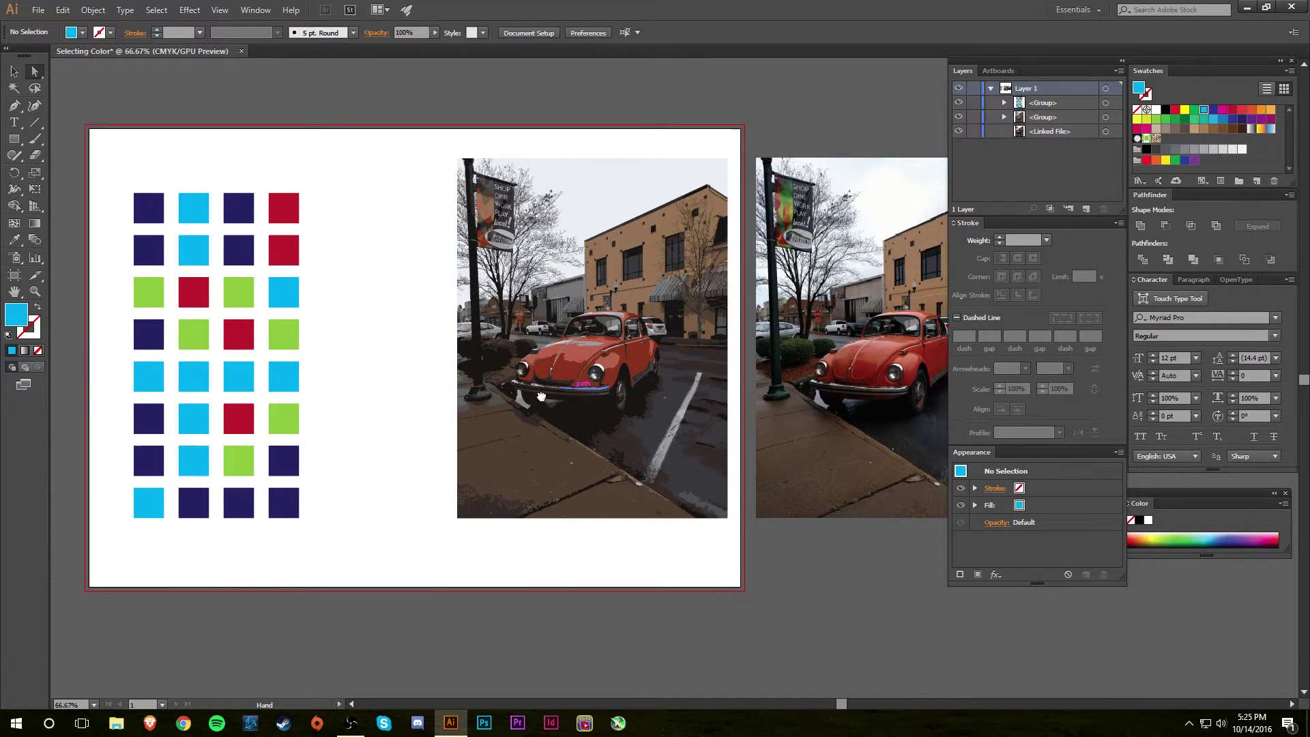
scroll(593, 396, "left", 7)
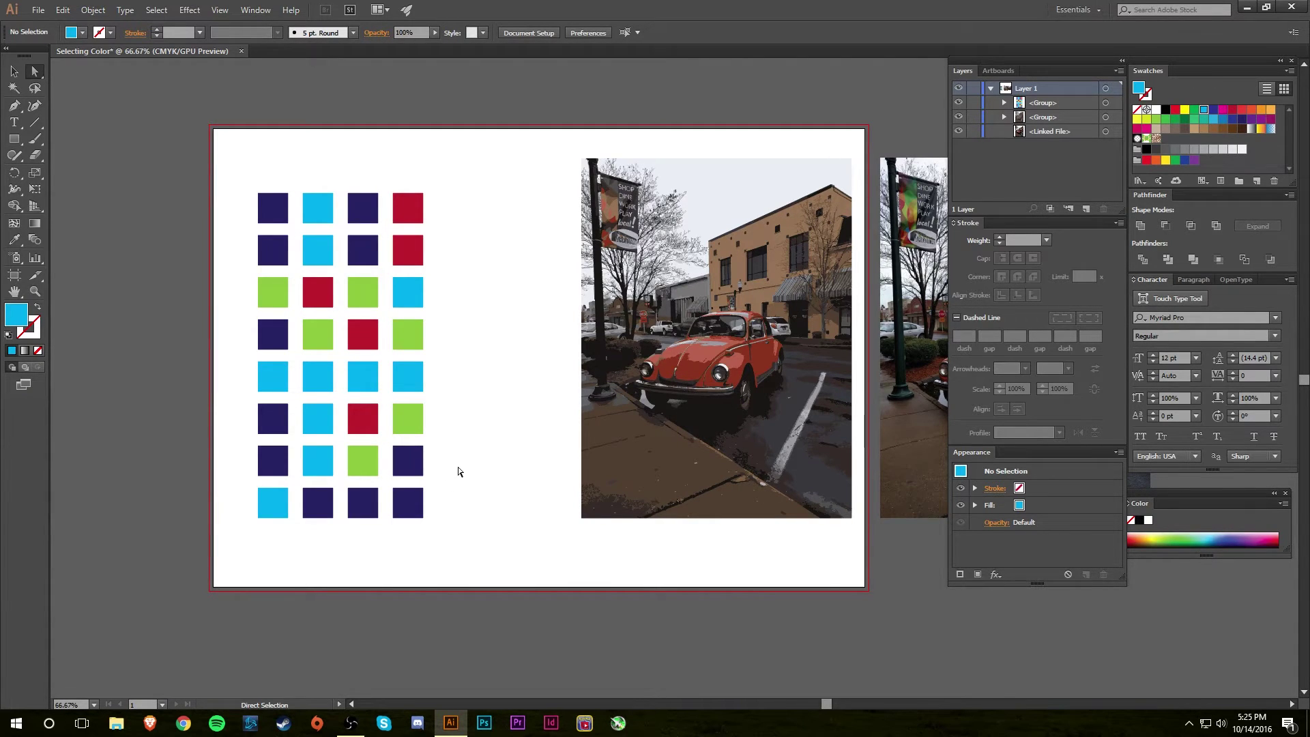
left_click(418, 506)
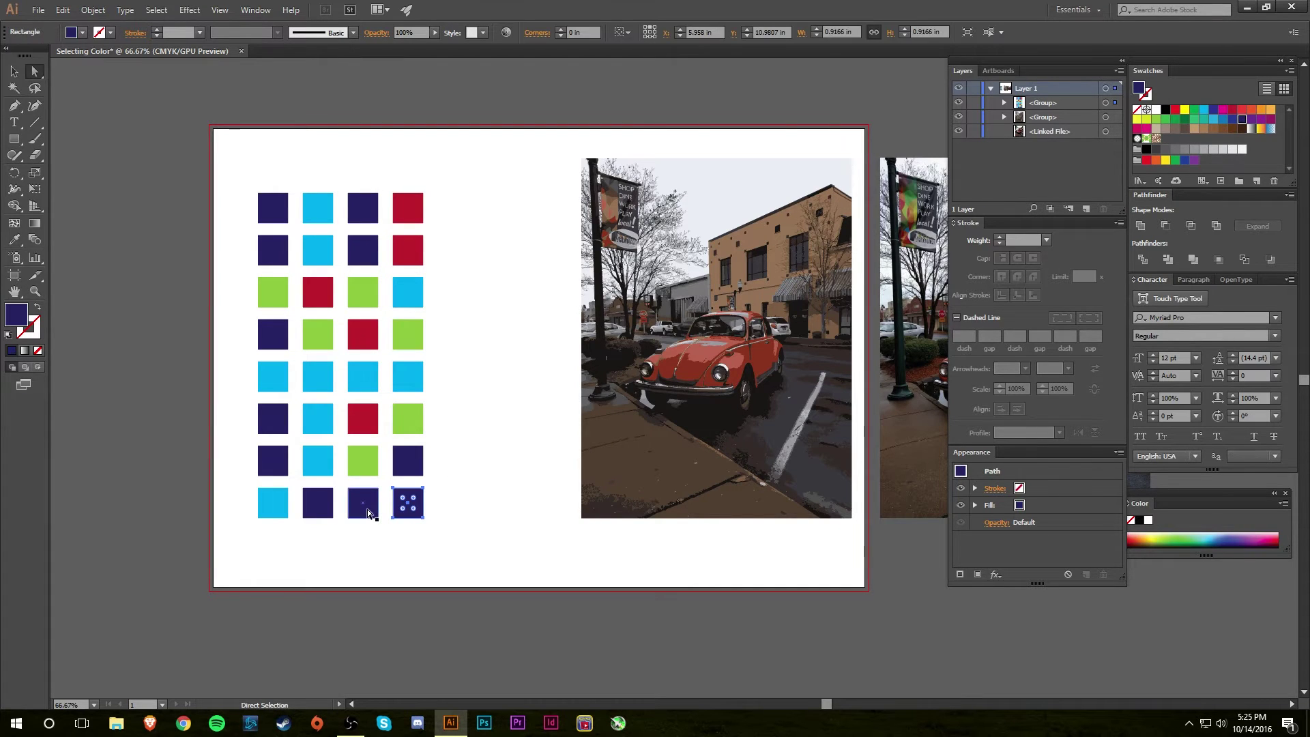
left_click(318, 503)
left_click_drag(198, 140, 496, 562)
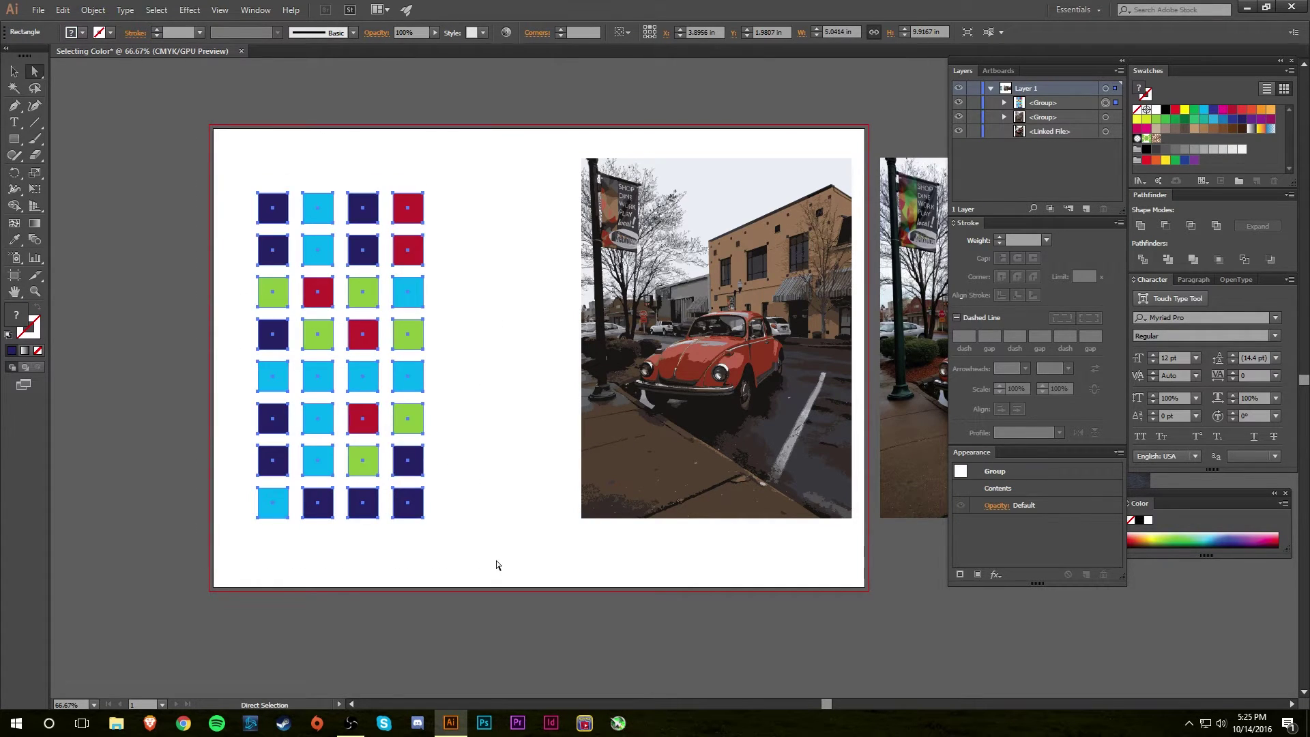
left_click(488, 442)
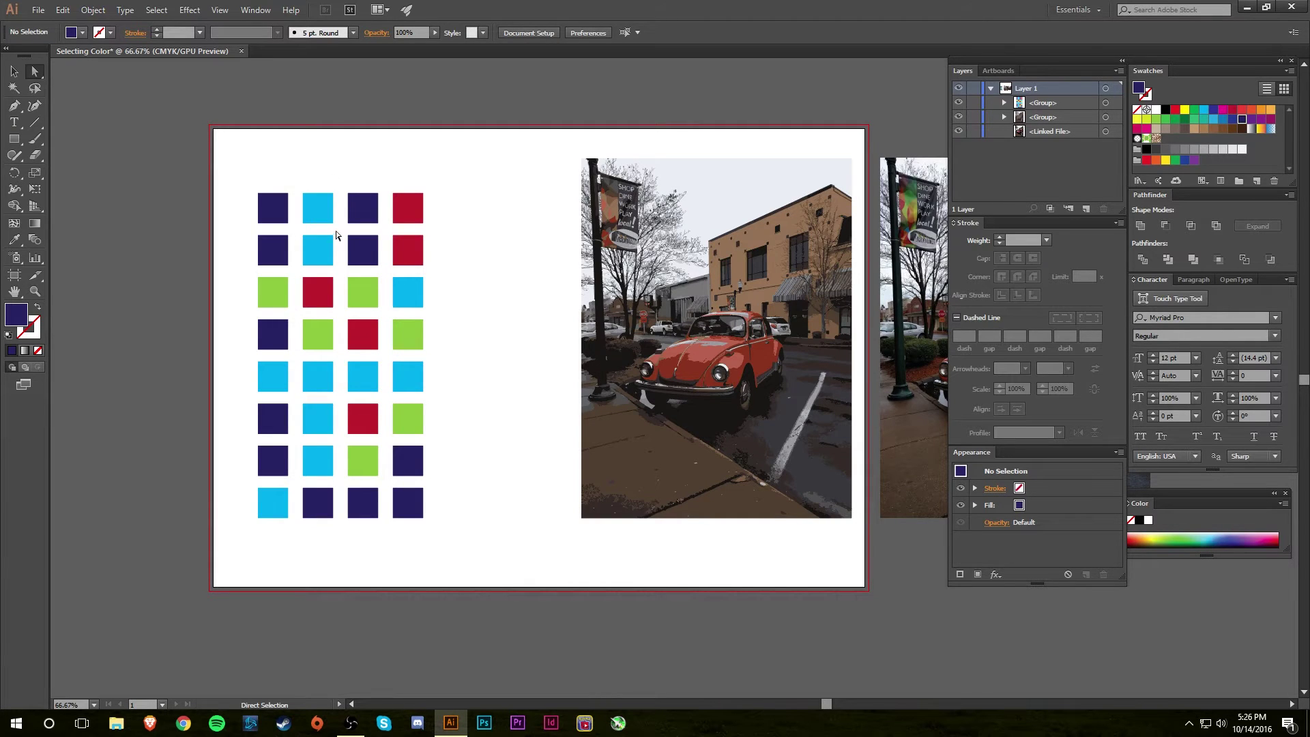
left_click(372, 216)
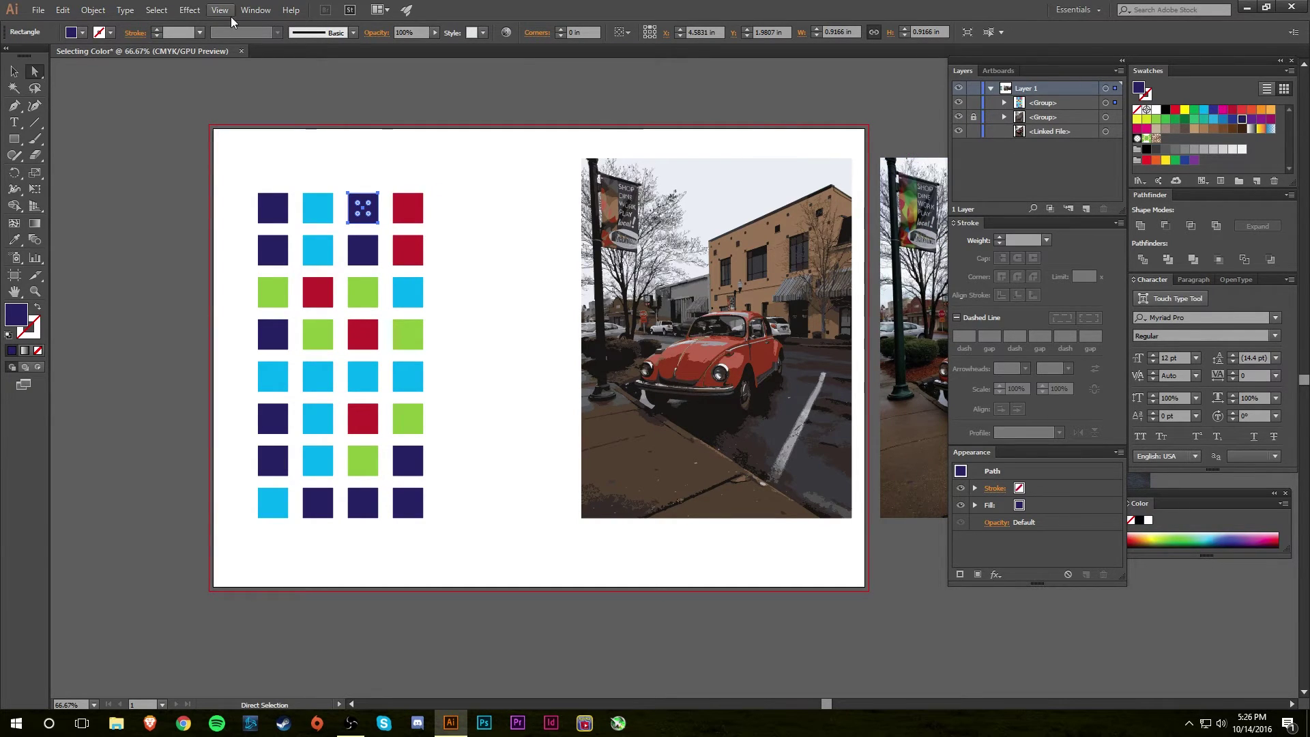
Step: Select all navy squares with Select > Same > Fill & Stroke and fill them with the red swatch
left_click(156, 10)
mouse_move(254, 143)
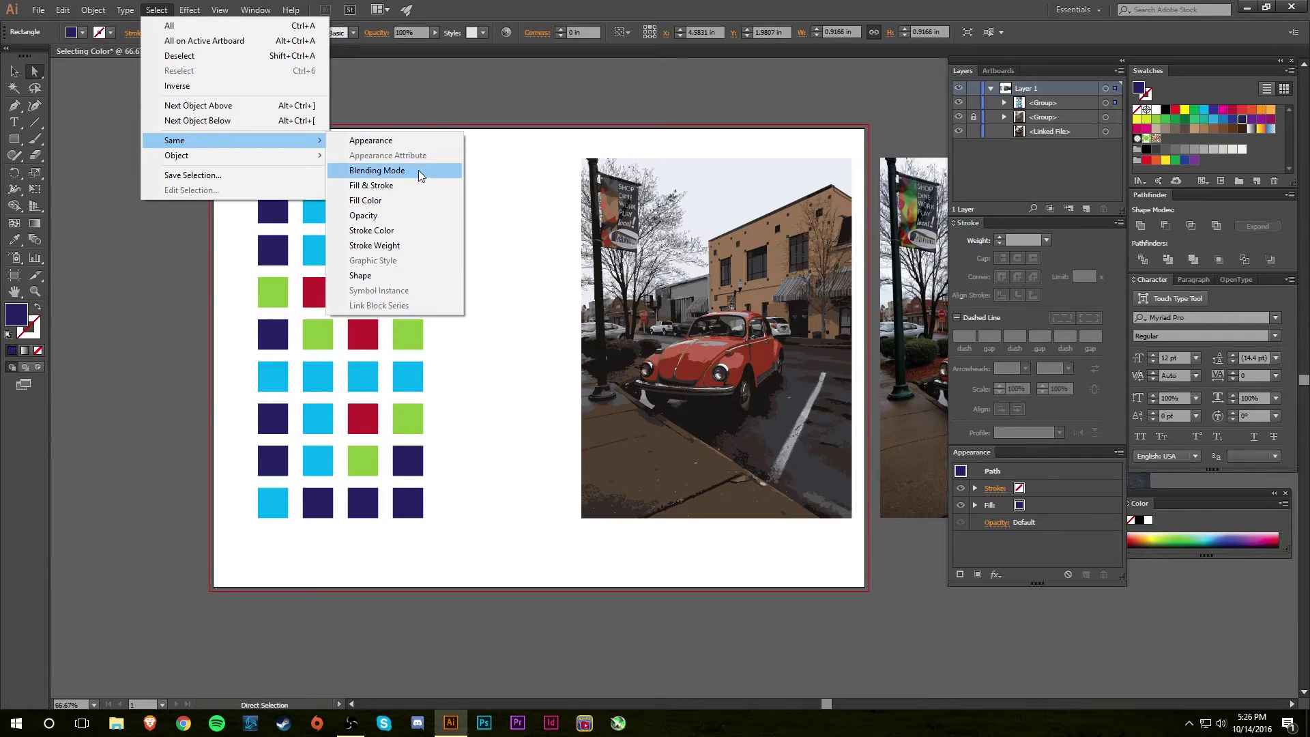
left_click(423, 185)
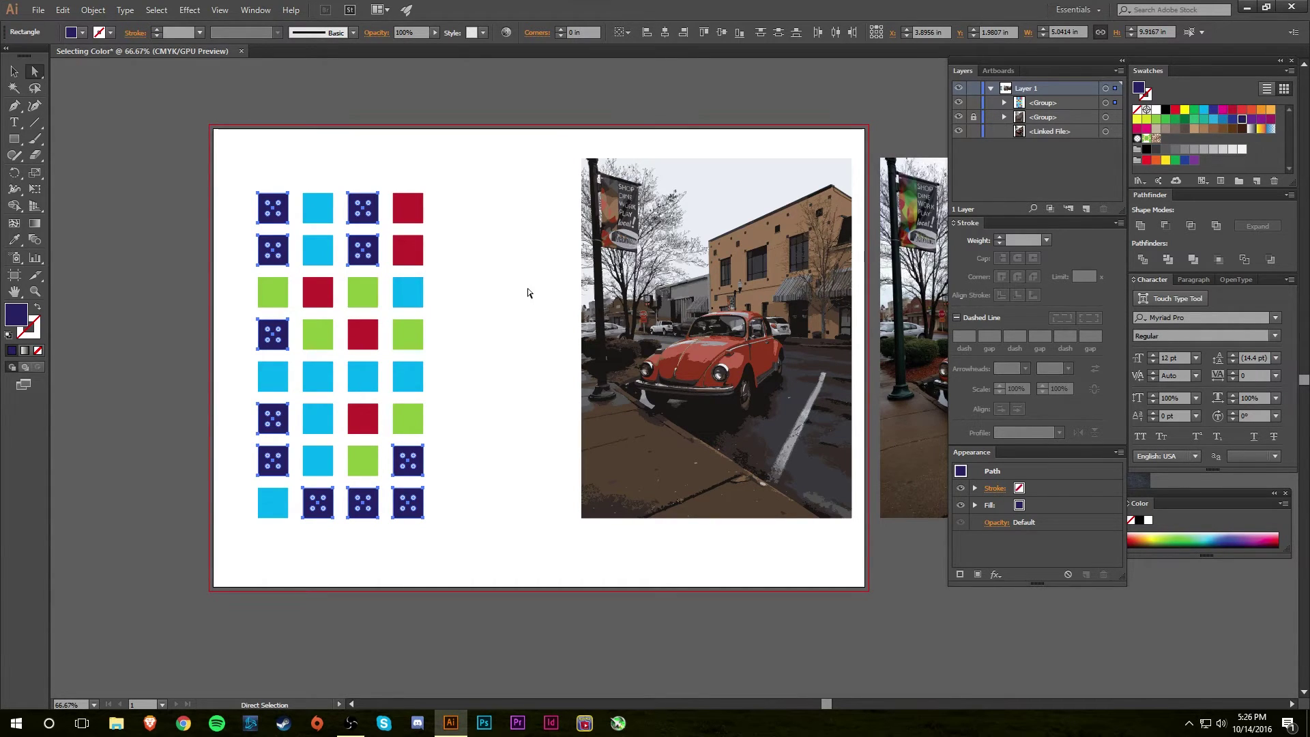
left_click(1234, 113)
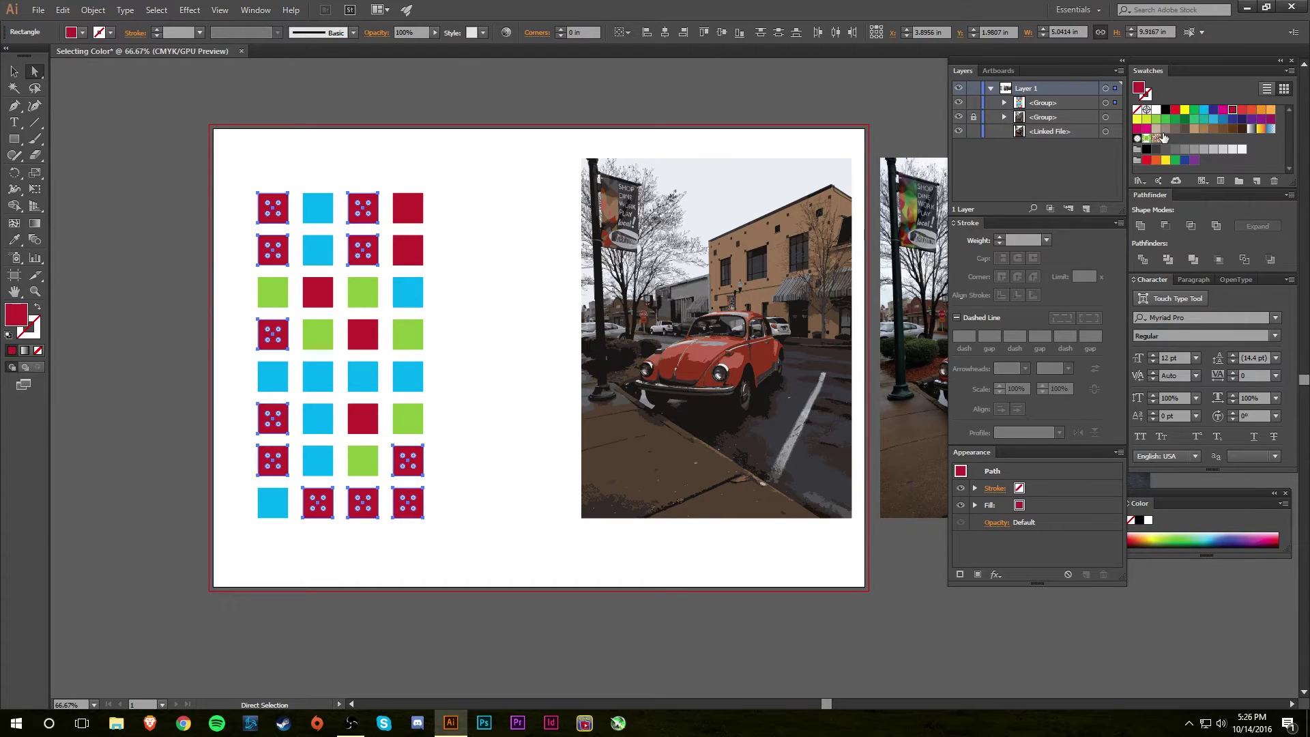
left_click(484, 290)
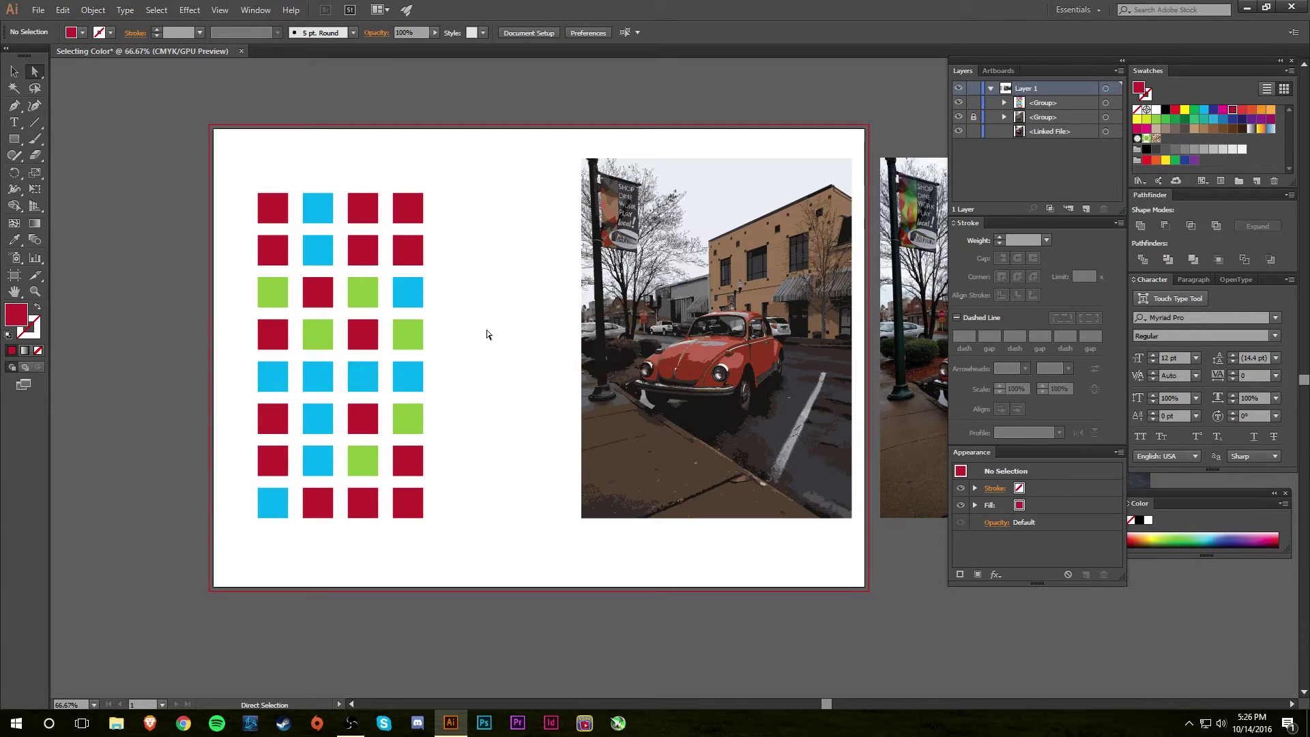
Step: Select all green squares via Select > Same > Fill Color and recolour them with the cyan swatch
left_click(419, 341)
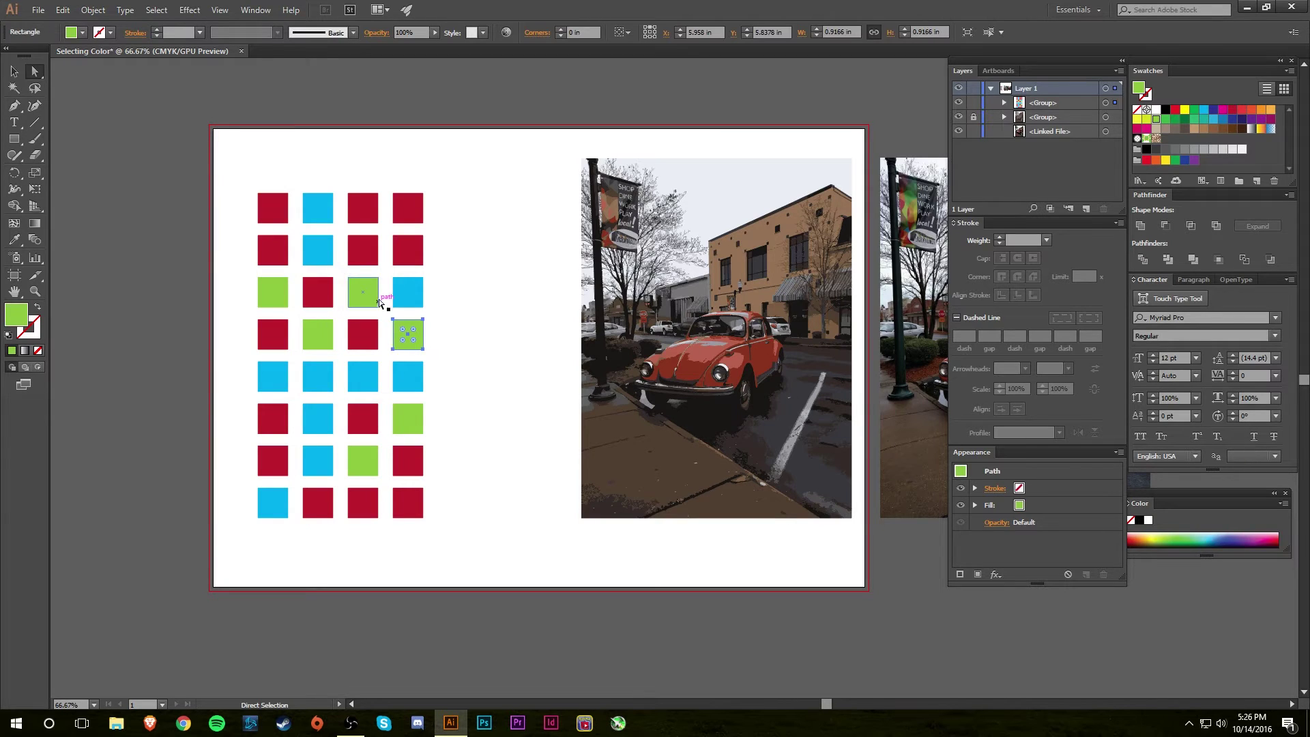
left_click(451, 348)
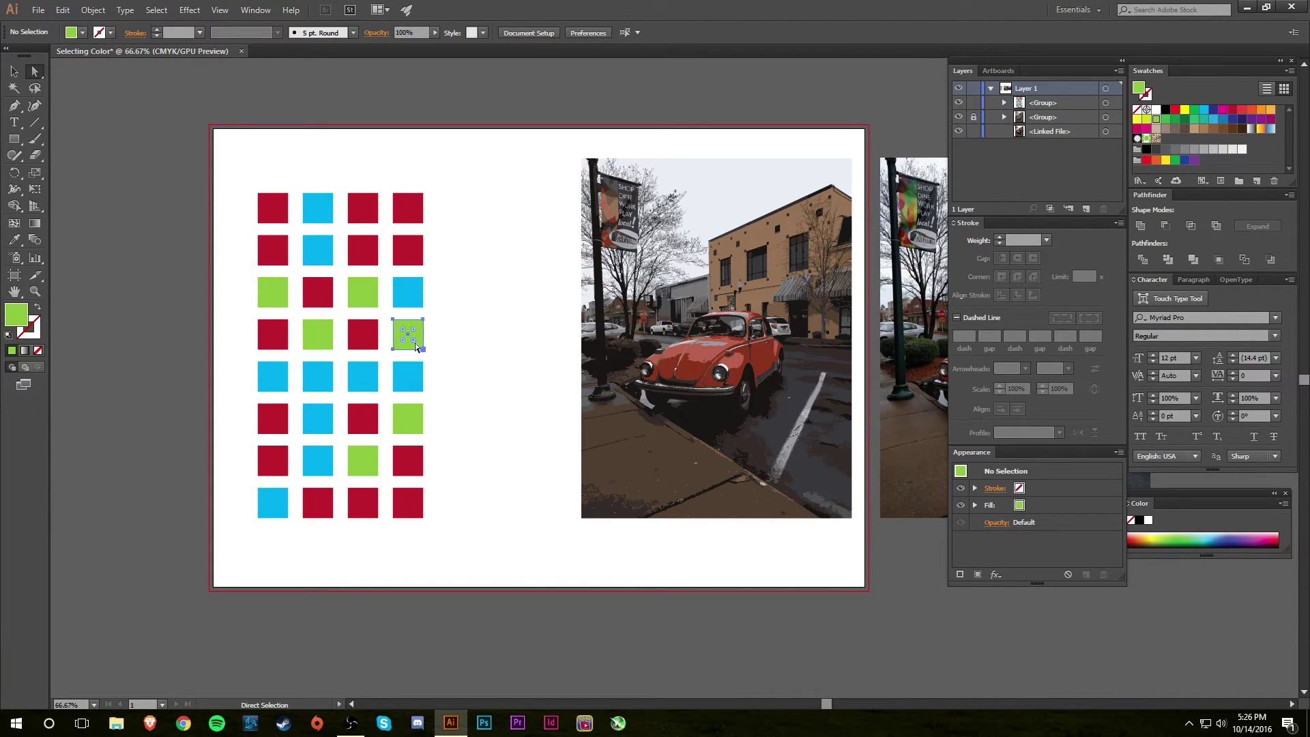
left_click(416, 343)
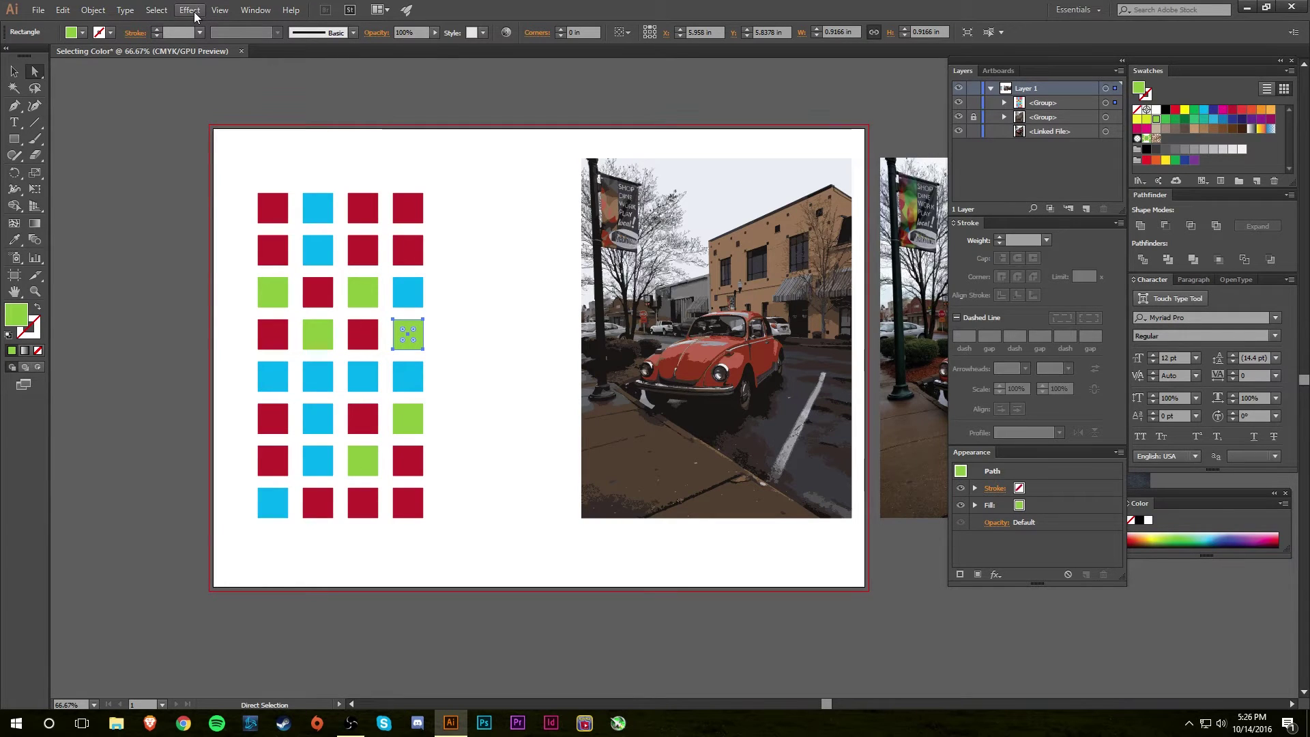
left_click(156, 9)
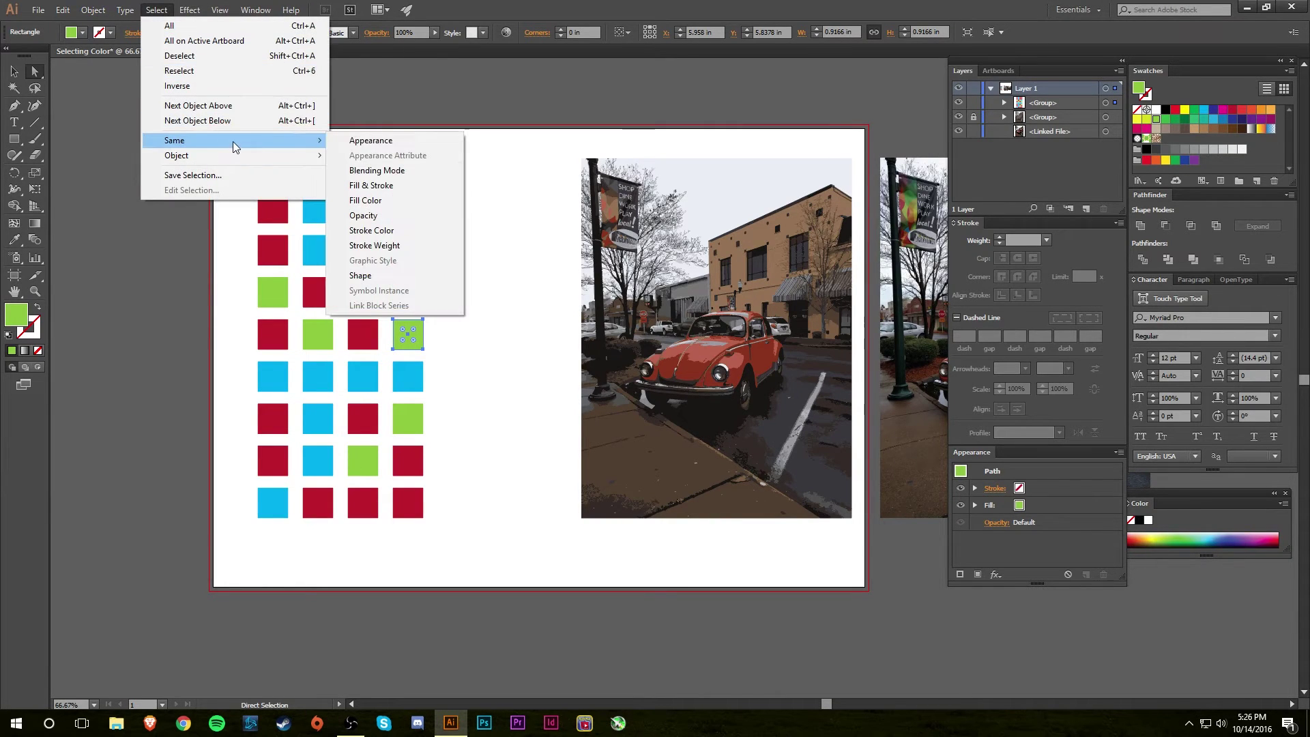
left_click(412, 201)
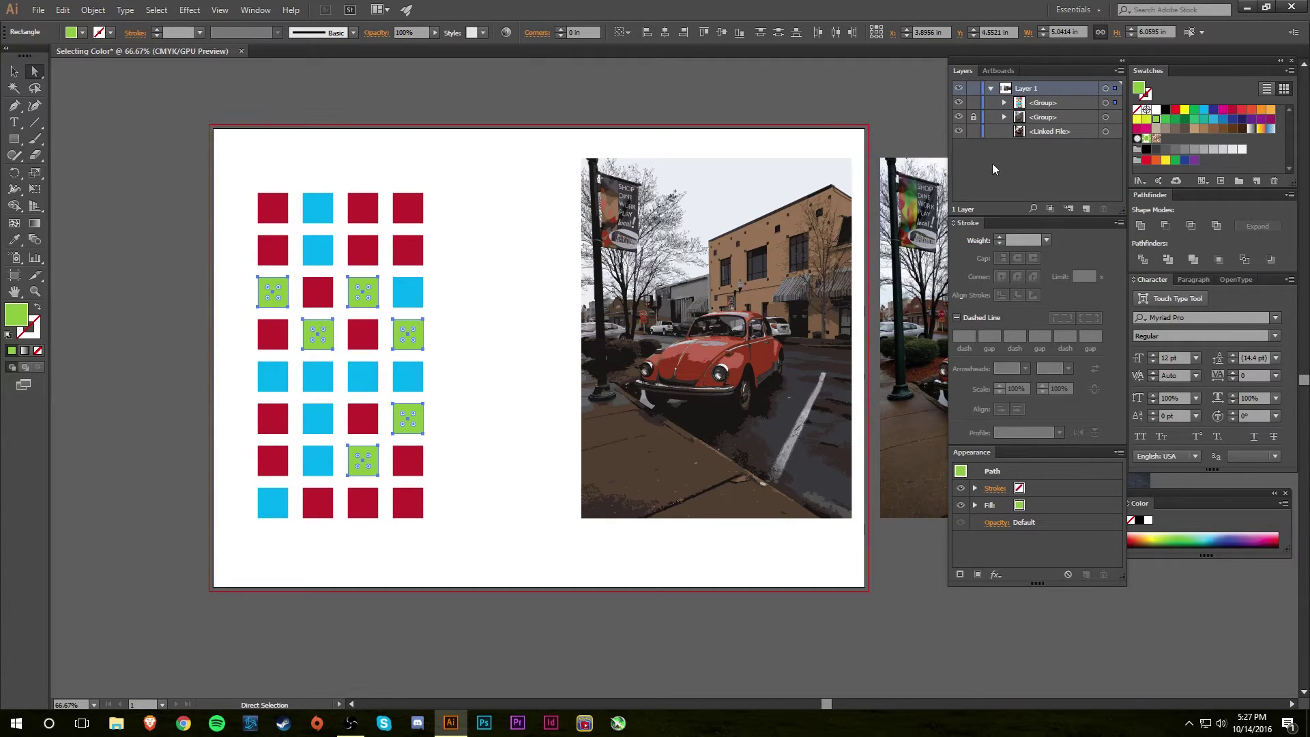
left_click(1206, 111)
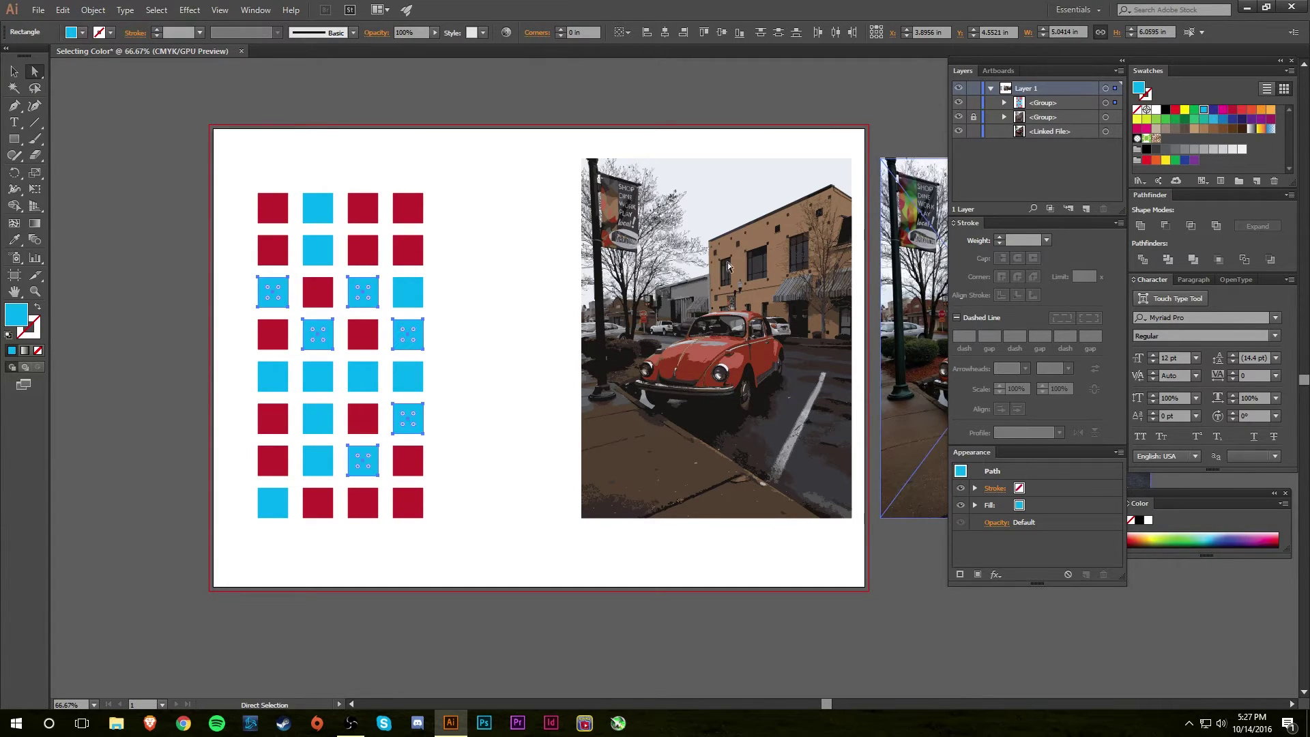
left_click(546, 293)
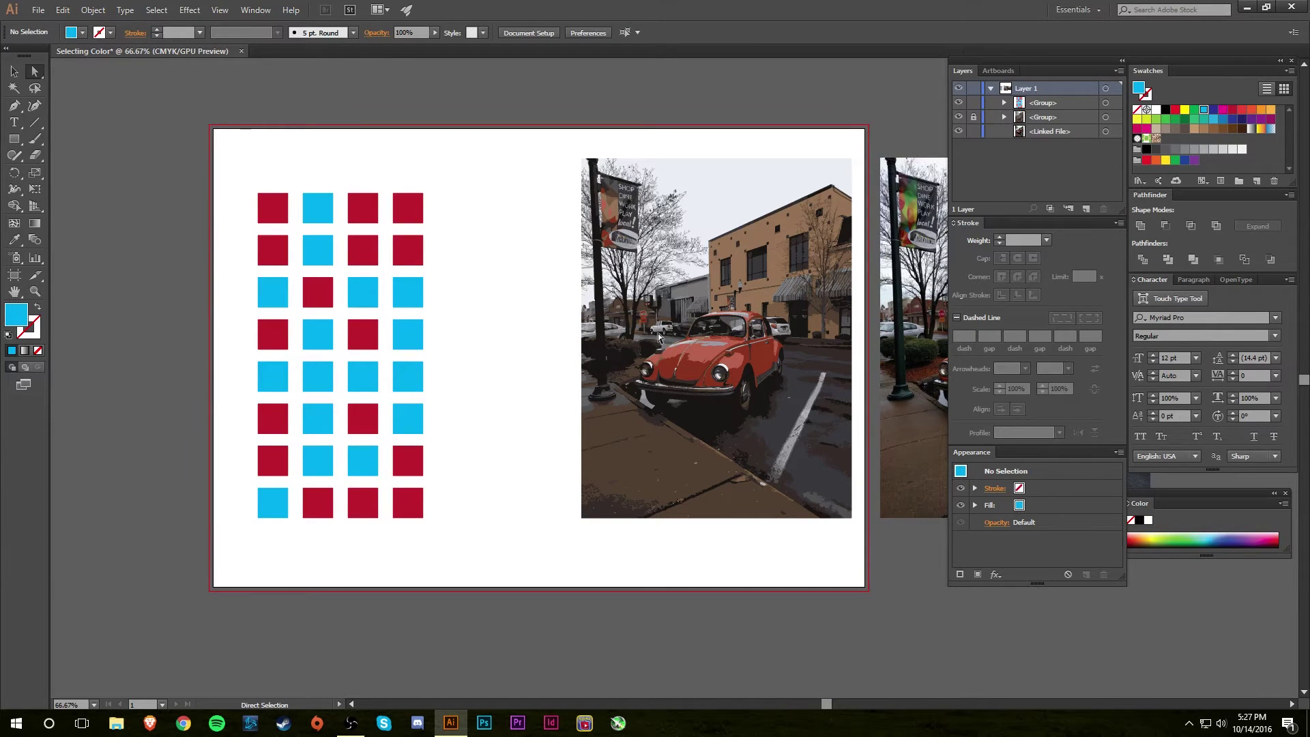
Step: Zoom to 100% on the traced car photo
scroll(660, 338, "right", 5)
key("z")
left_click(495, 259)
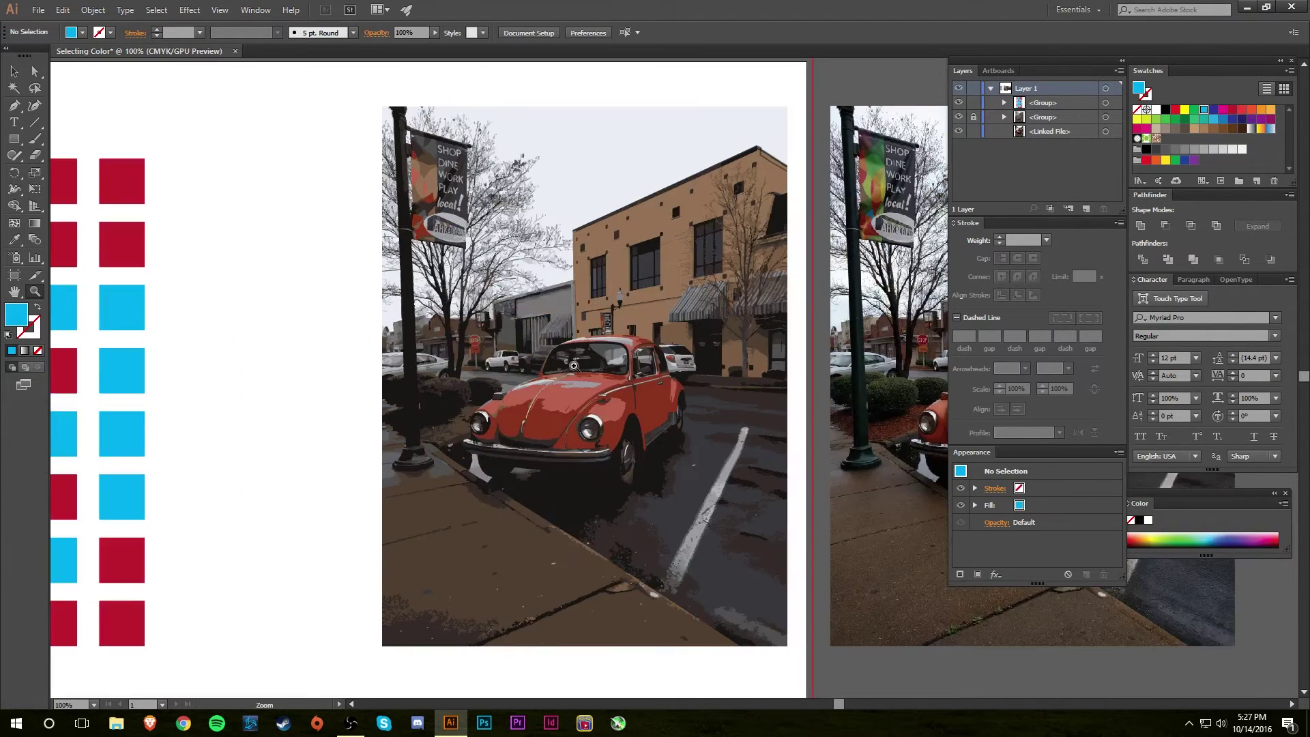
left_click(34, 71)
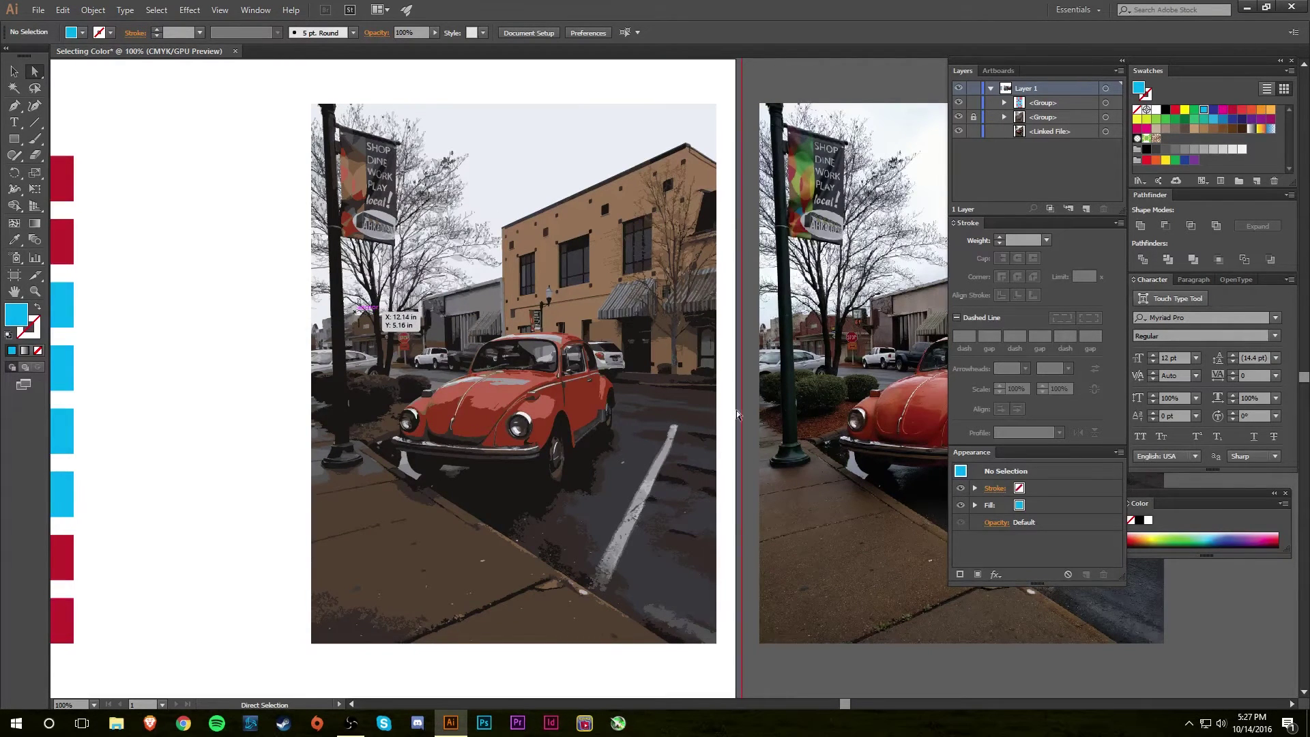
Step: Pan between the original and traced photos, then select the whole traced image group
key("space")
left_click_drag(772, 382, 601, 376)
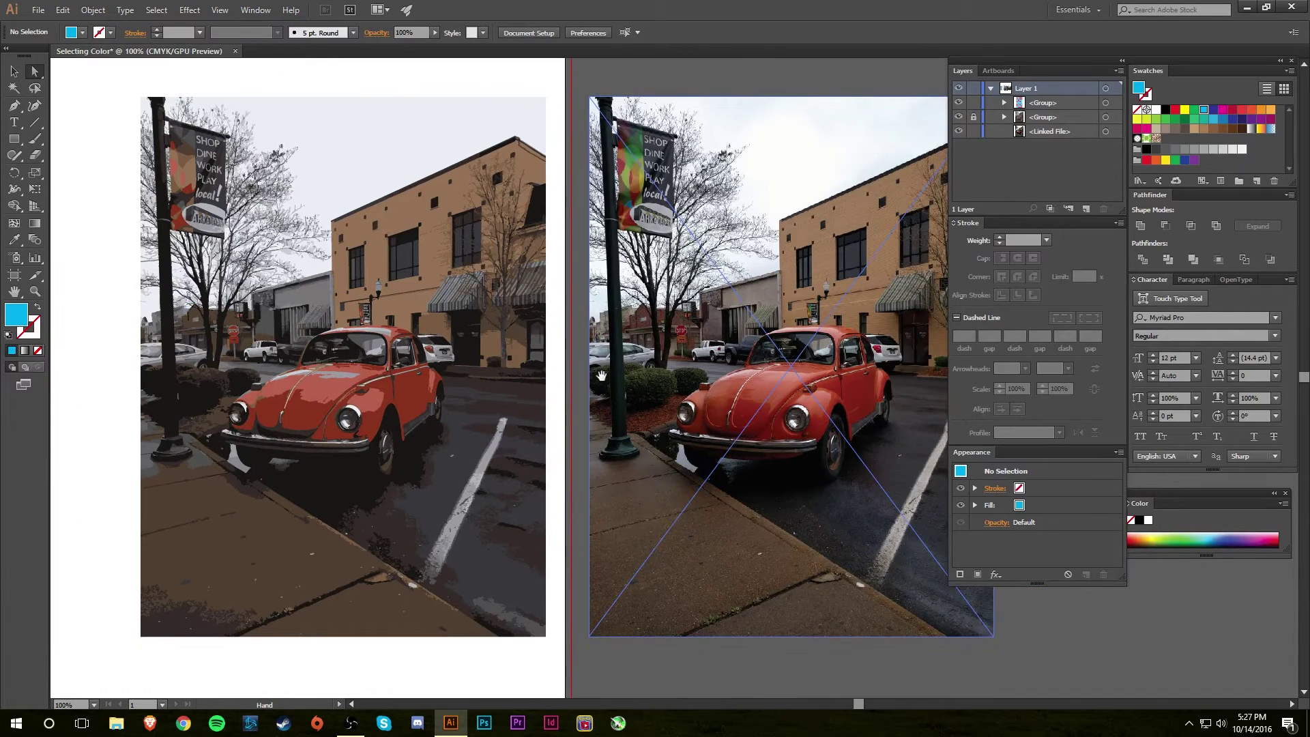
left_click_drag(492, 375, 625, 373)
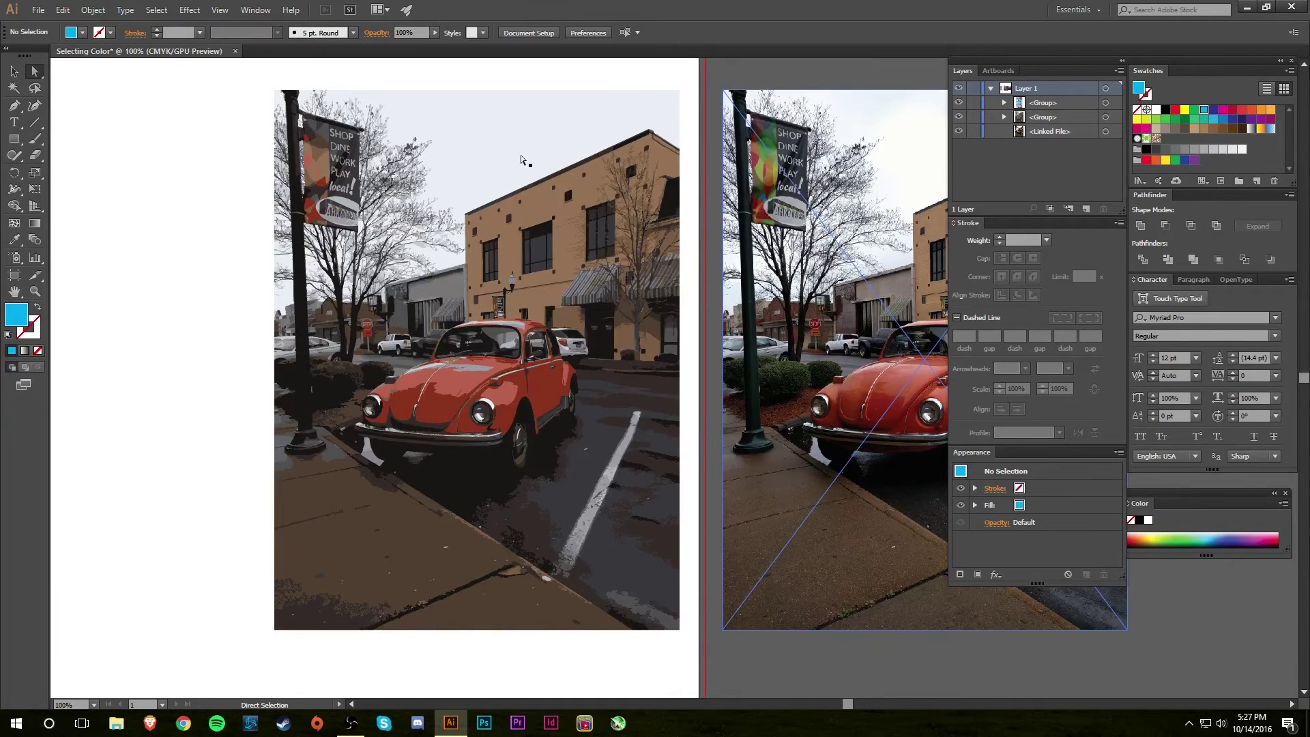
left_click(14, 71)
left_click(336, 253)
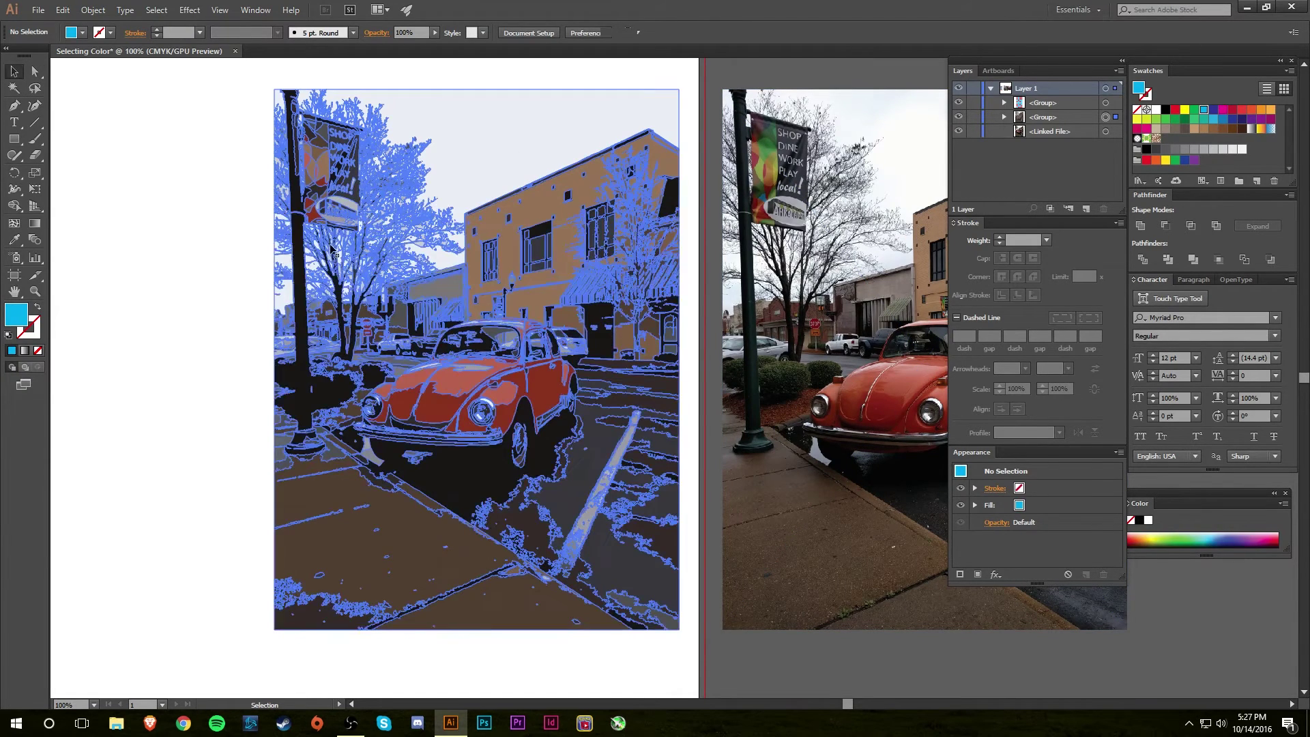
left_click(204, 240)
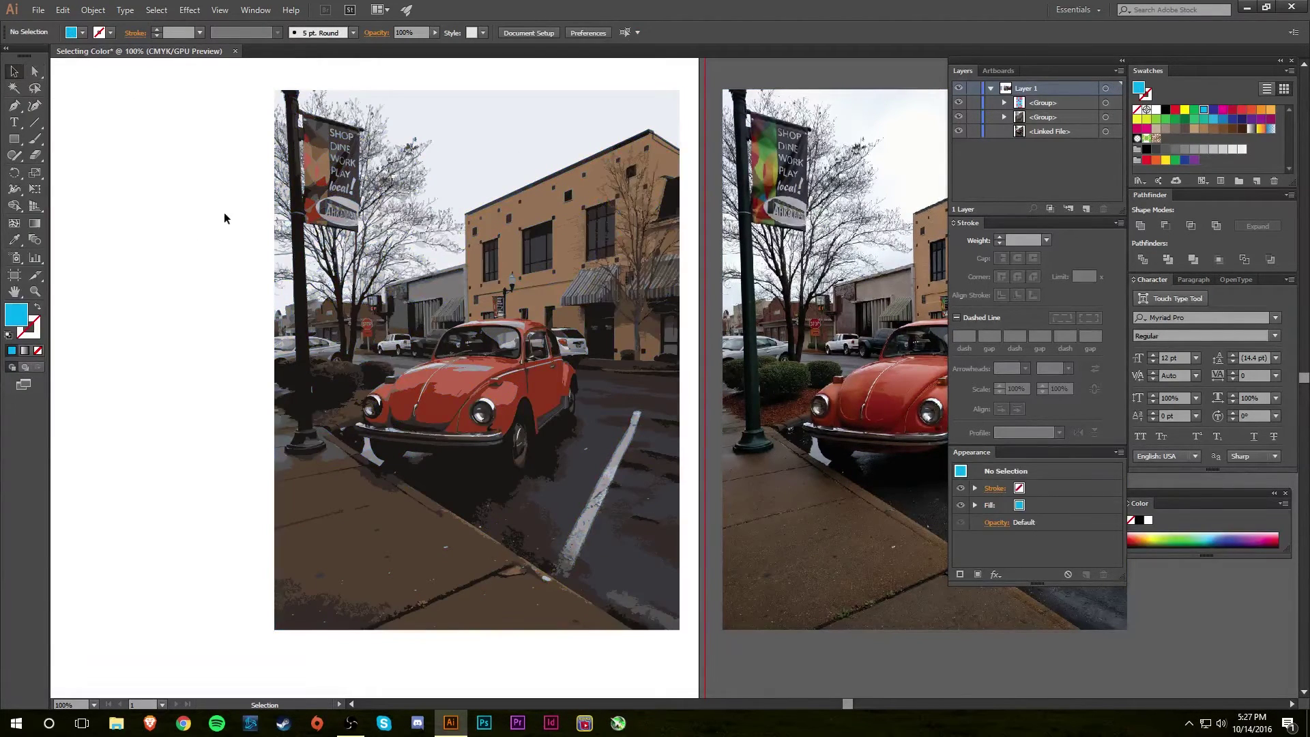
left_click(35, 71)
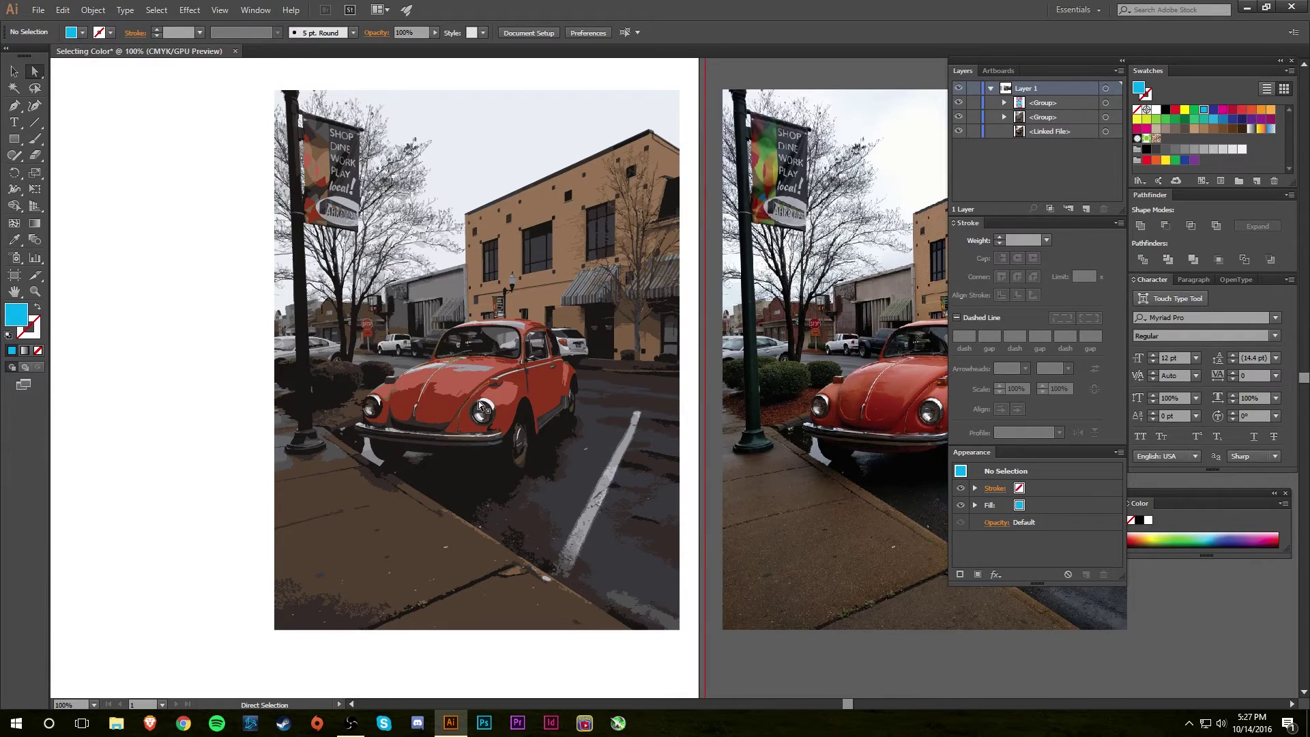
left_click(456, 384)
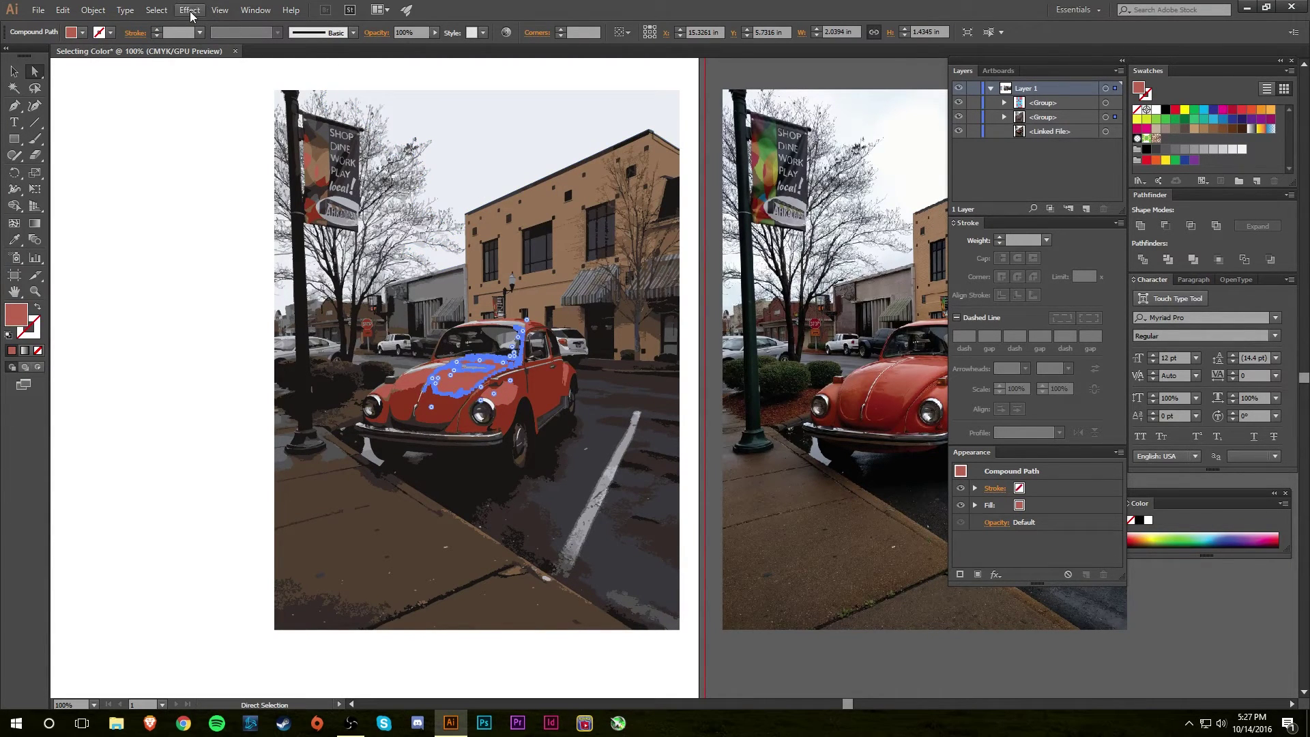
left_click(156, 11)
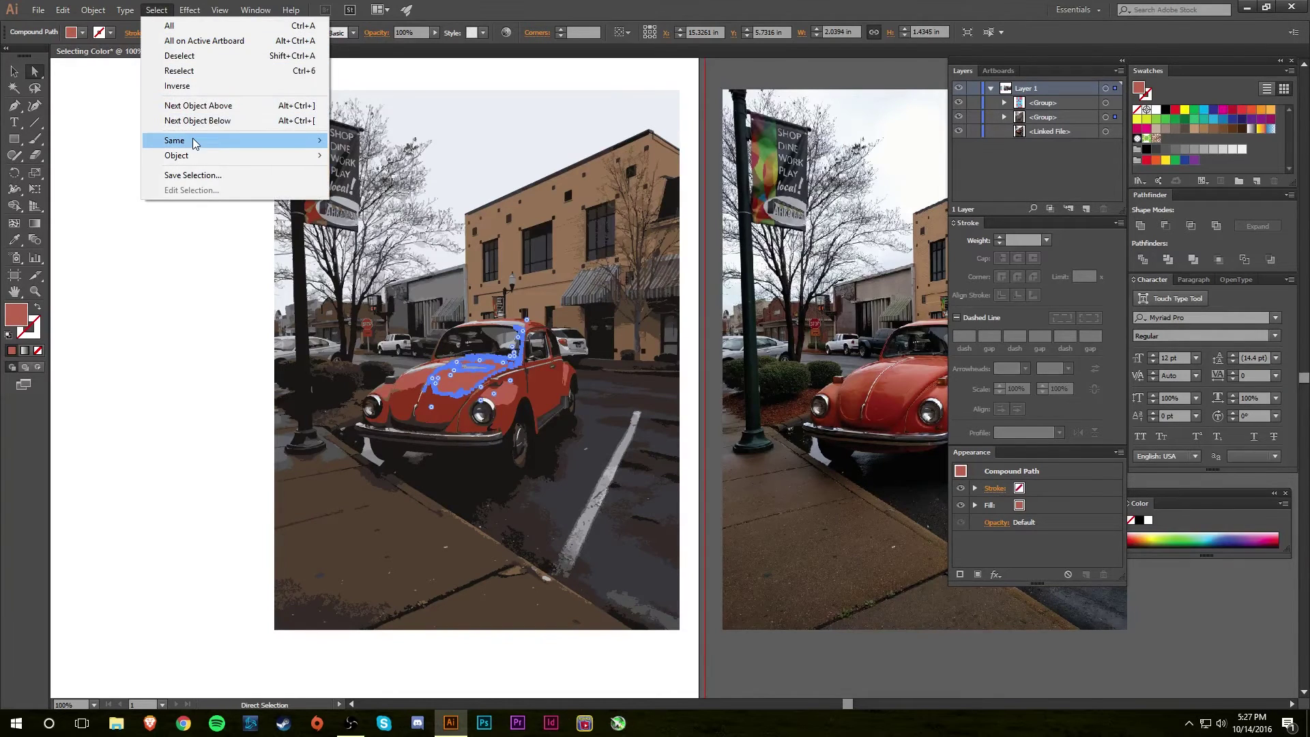
mouse_move(294, 143)
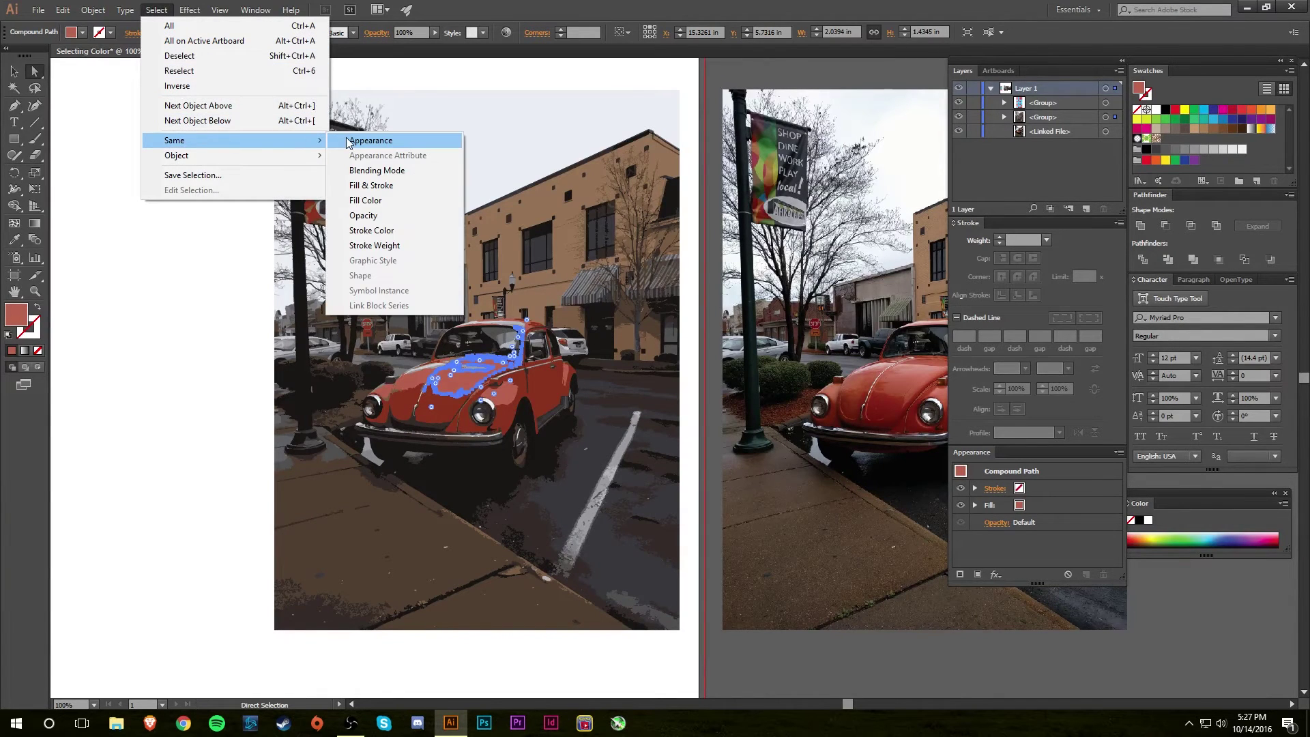
left_click(408, 187)
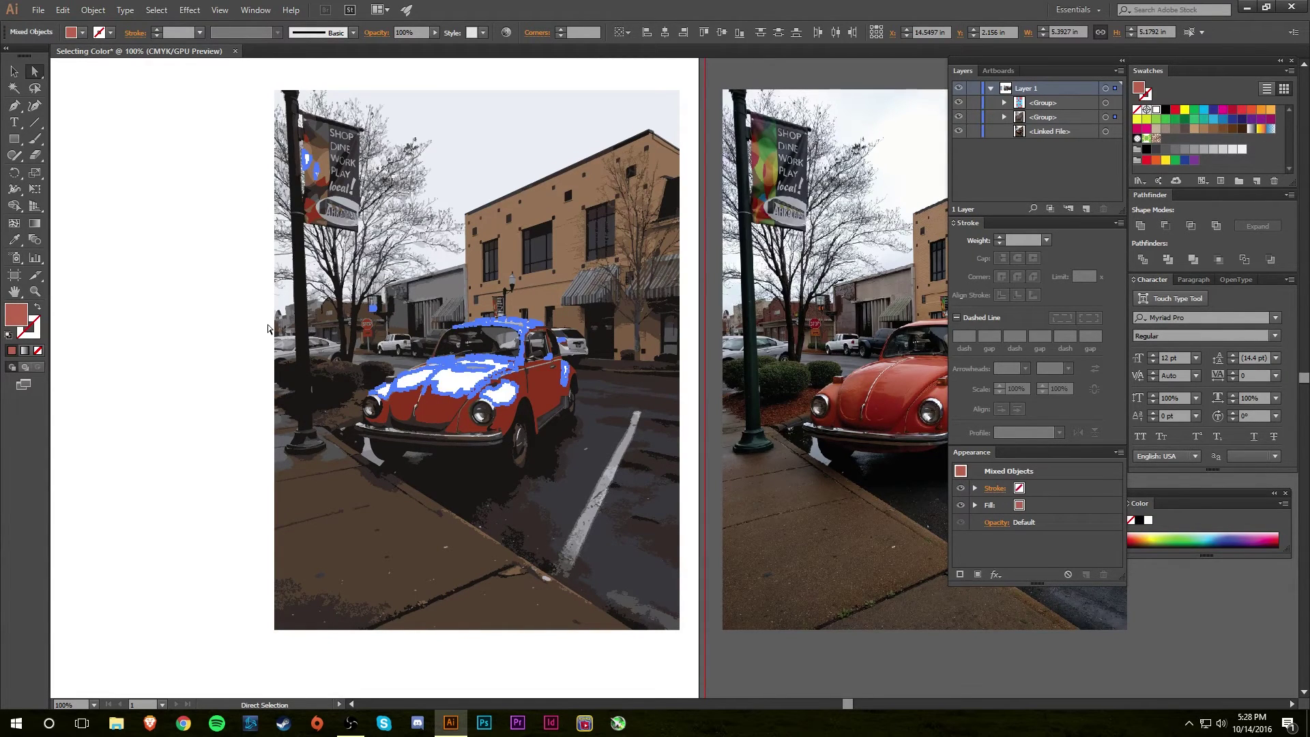
left_click(164, 284)
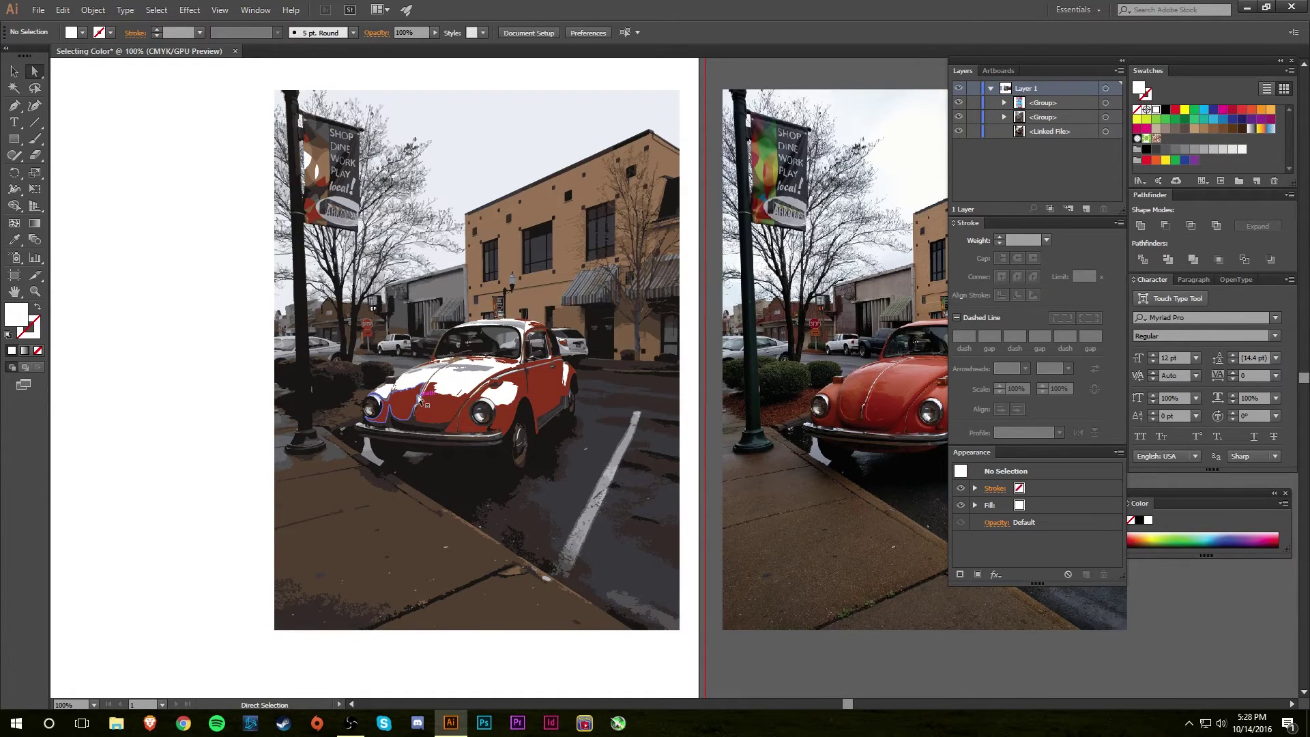
key("ctrl+z")
left_click(154, 381)
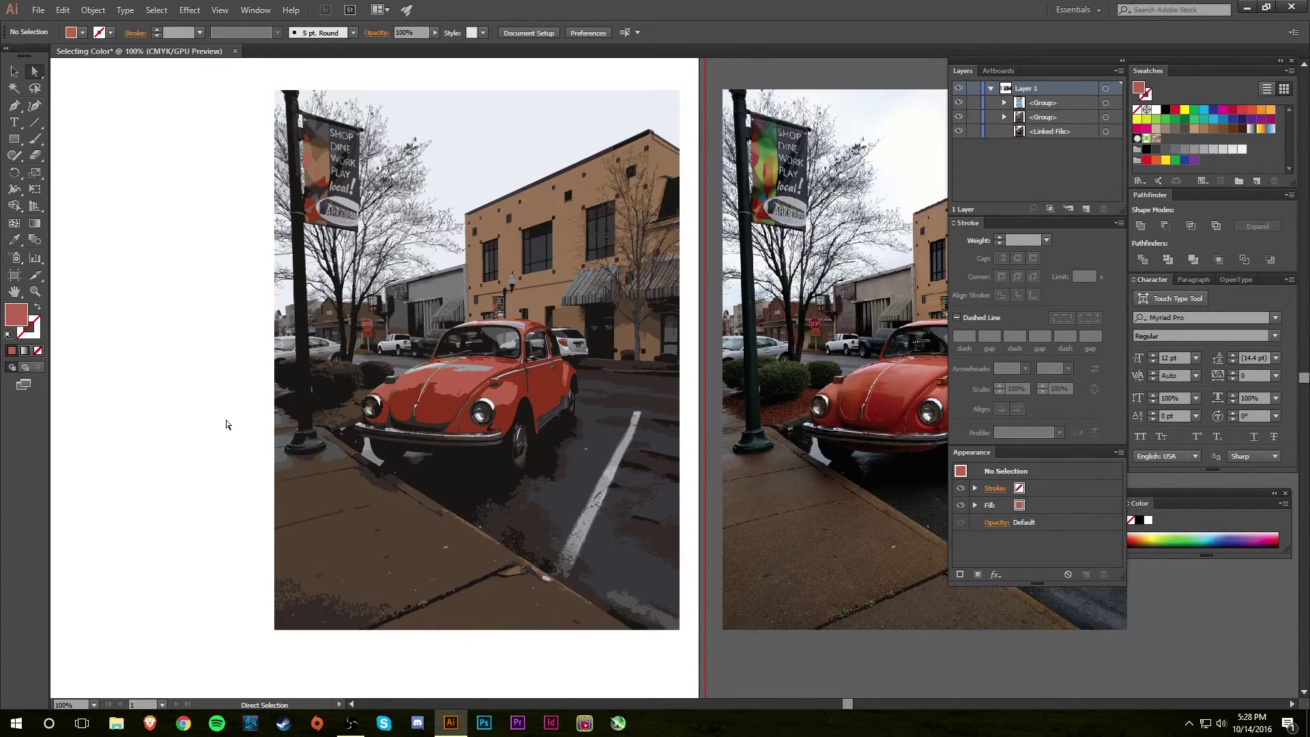
left_click(290, 322)
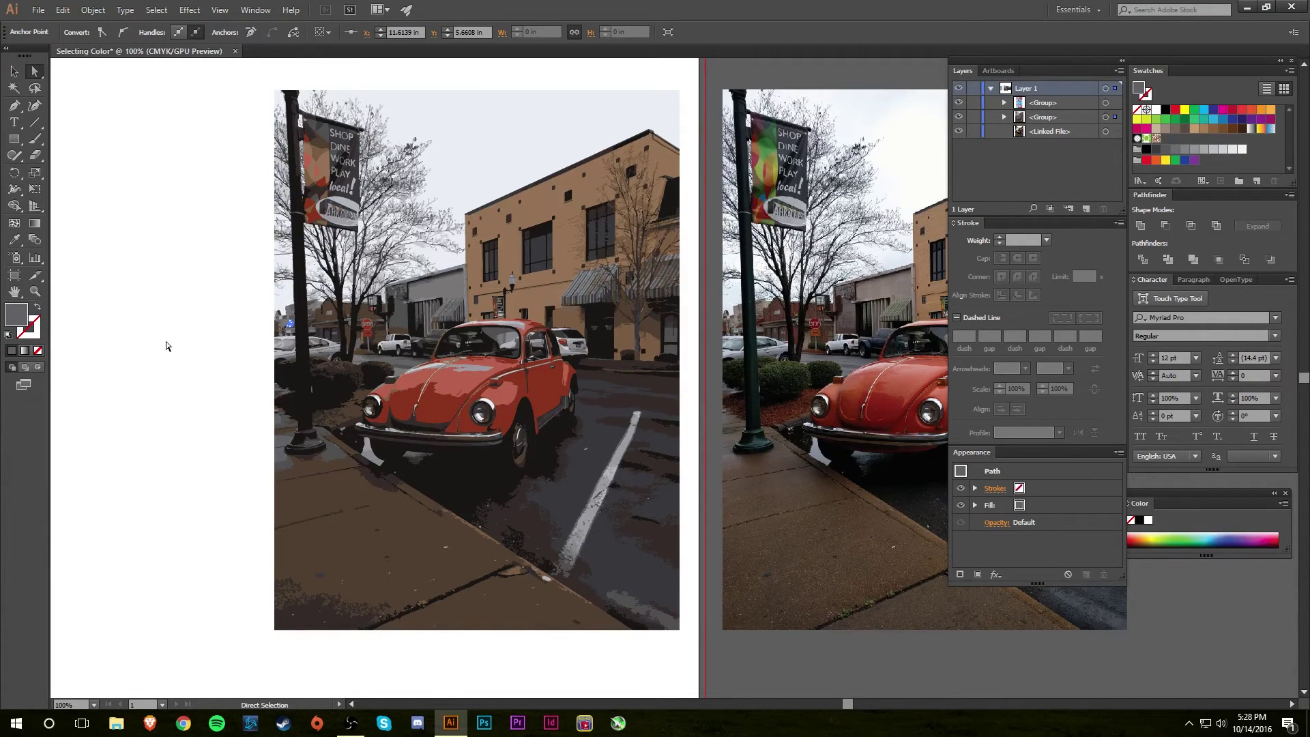
left_click(156, 10)
mouse_move(190, 147)
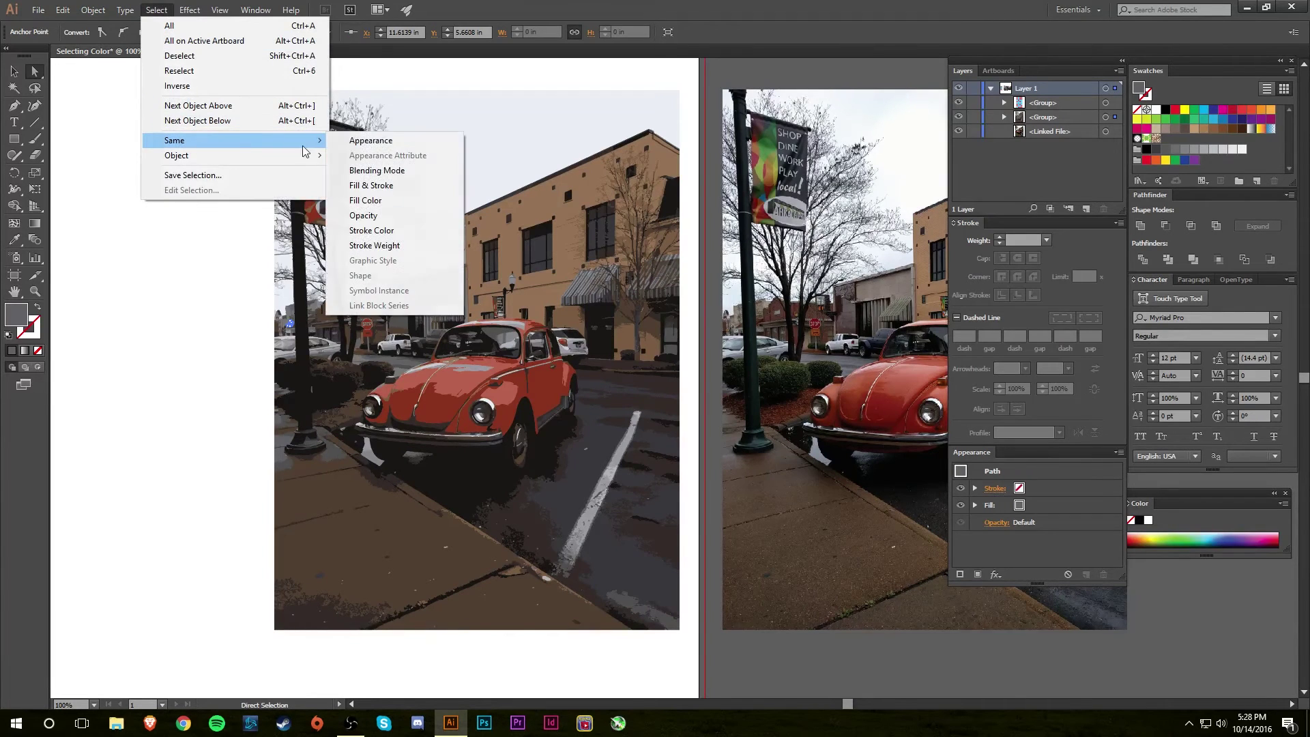
left_click(368, 184)
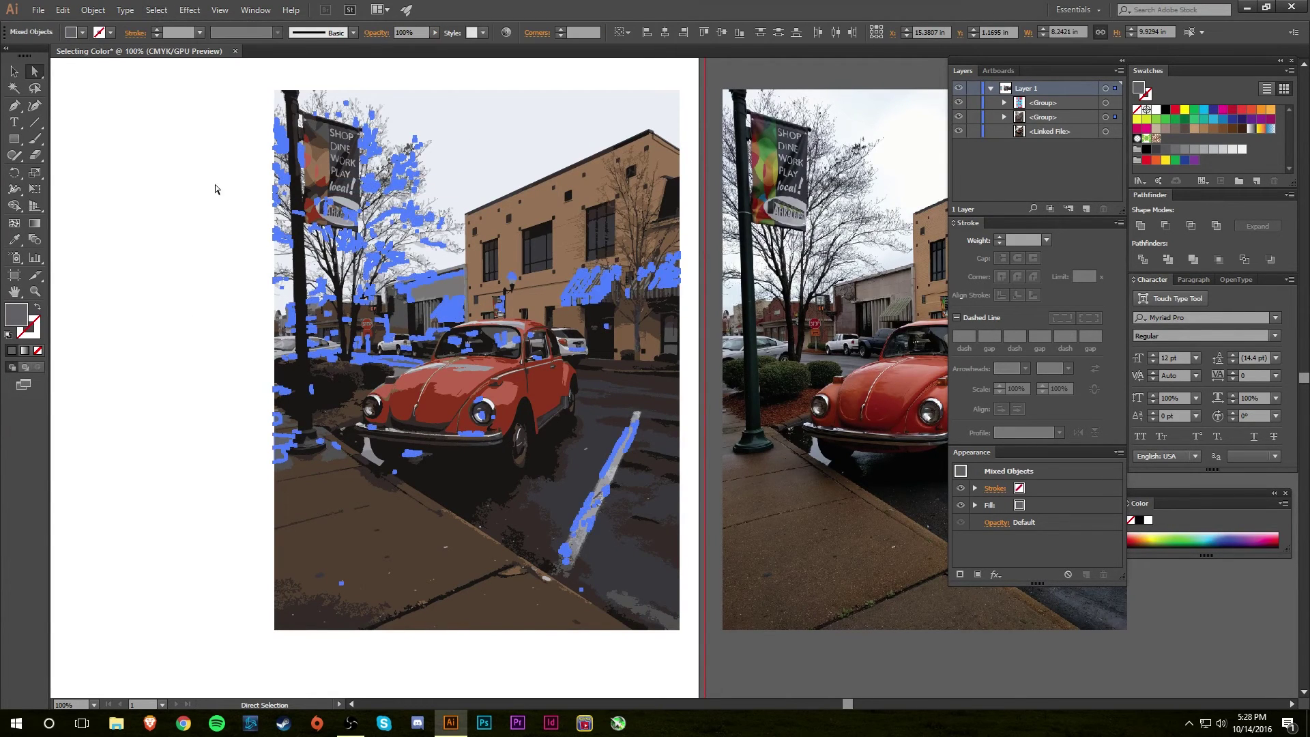
left_click(295, 411, "shift")
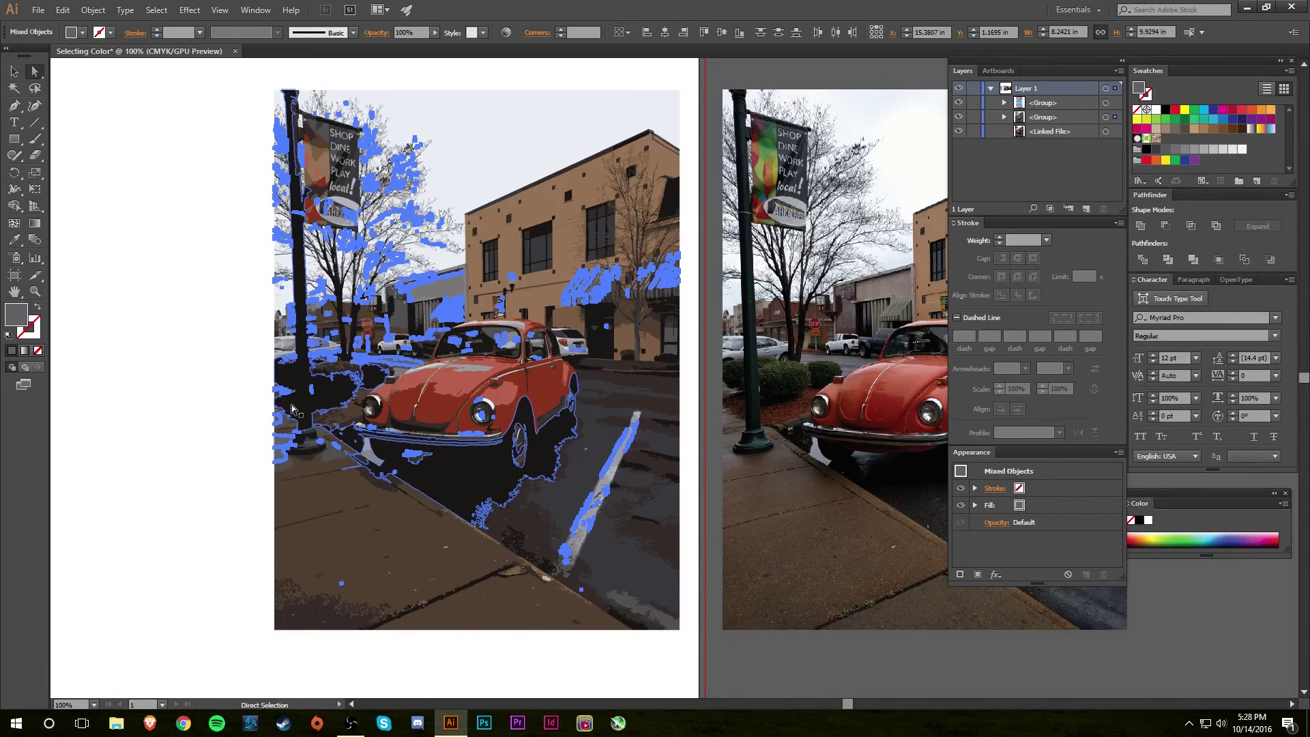
key("ctrl+z")
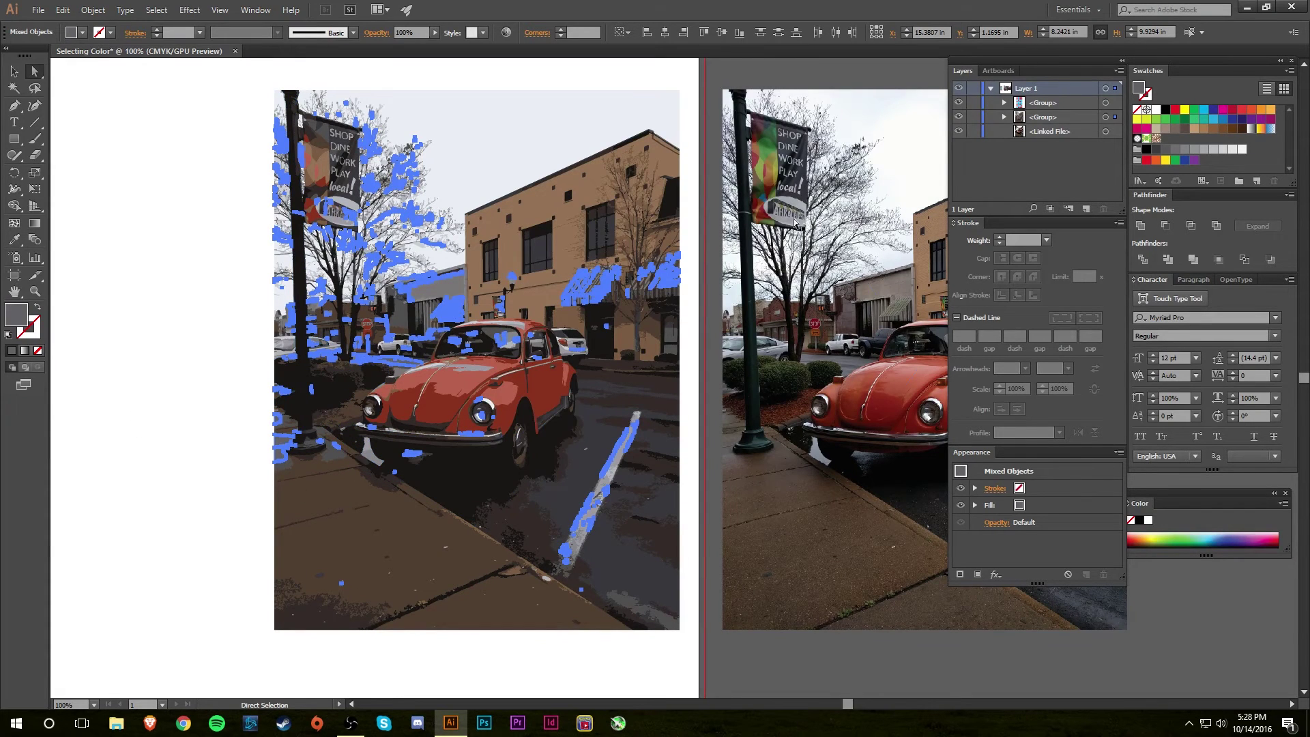
left_click(1165, 109)
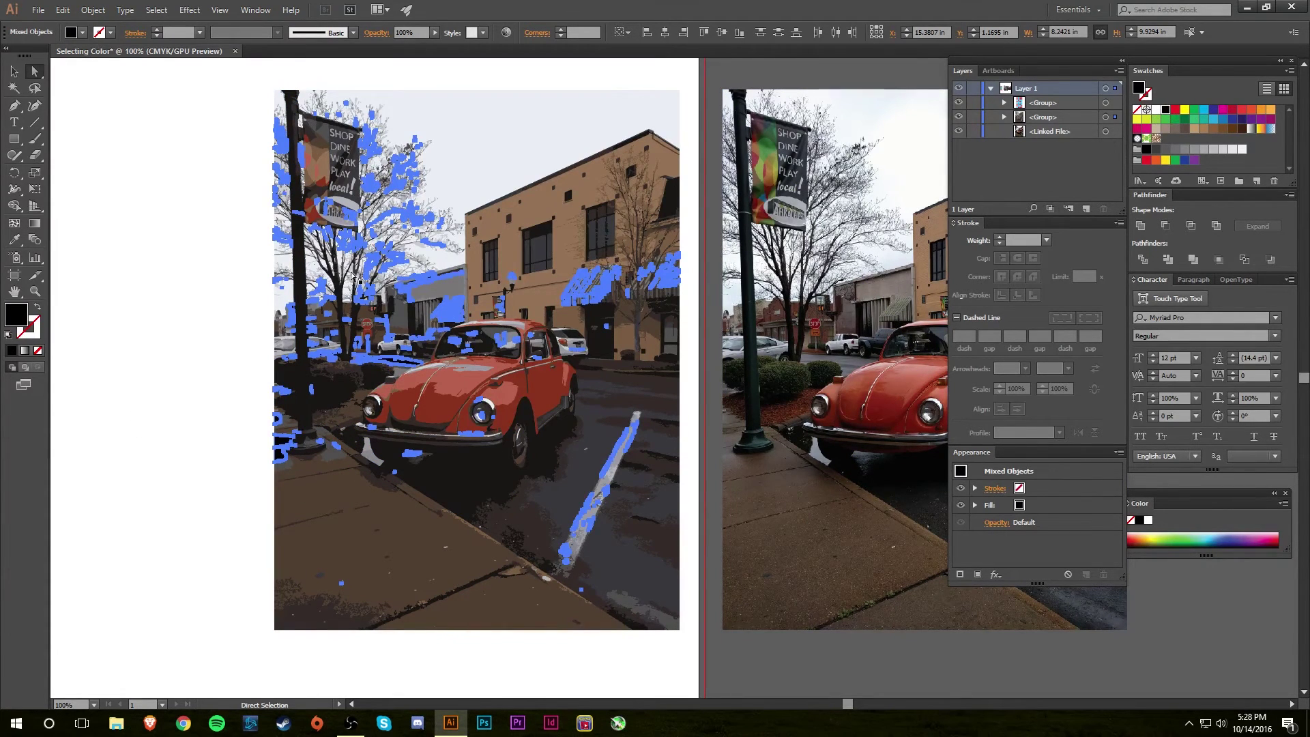
left_click(204, 275)
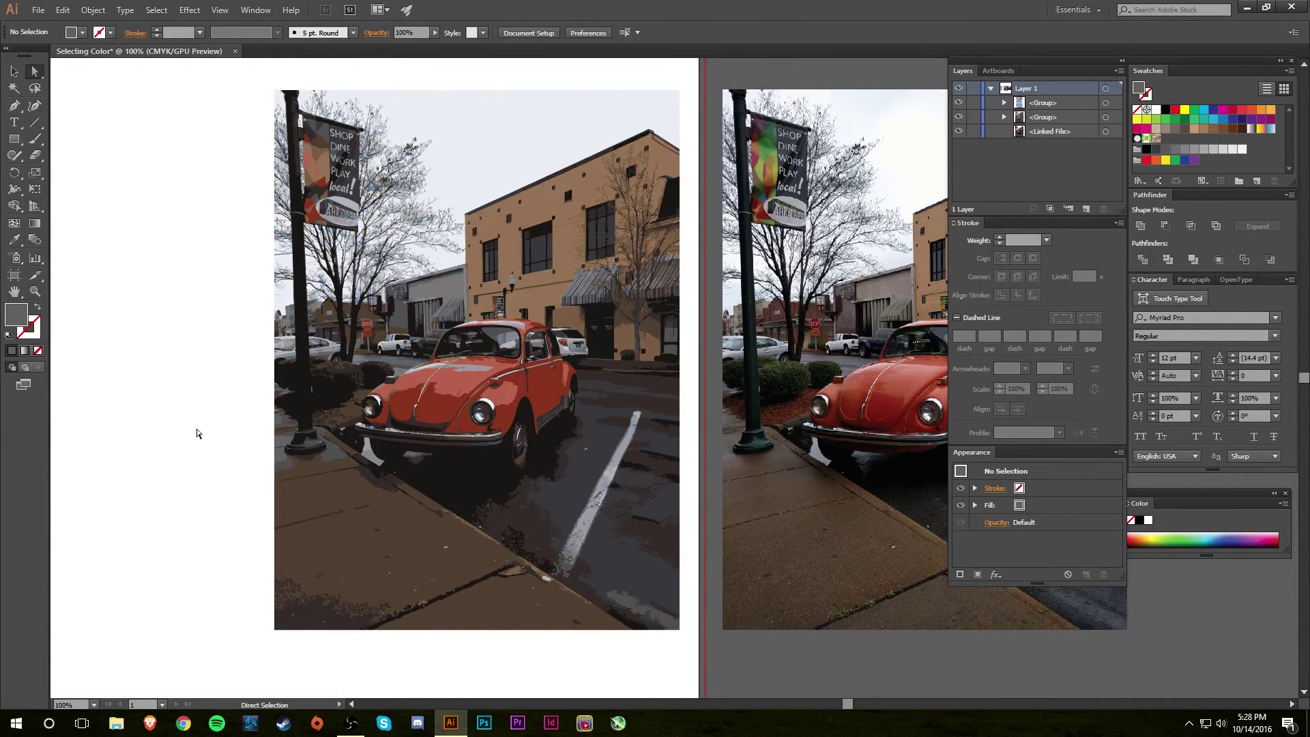
left_click(266, 517)
left_click(229, 539)
left_click(620, 457)
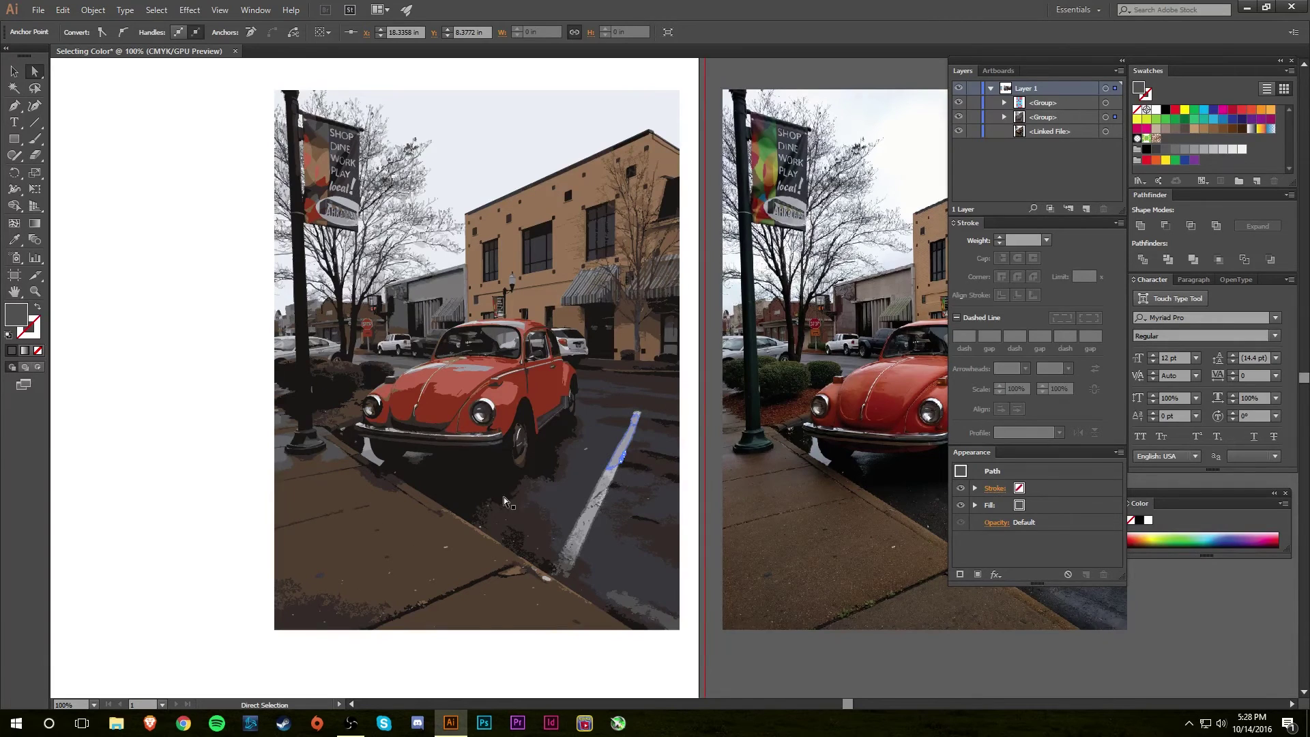
left_click(226, 429)
left_click(620, 453)
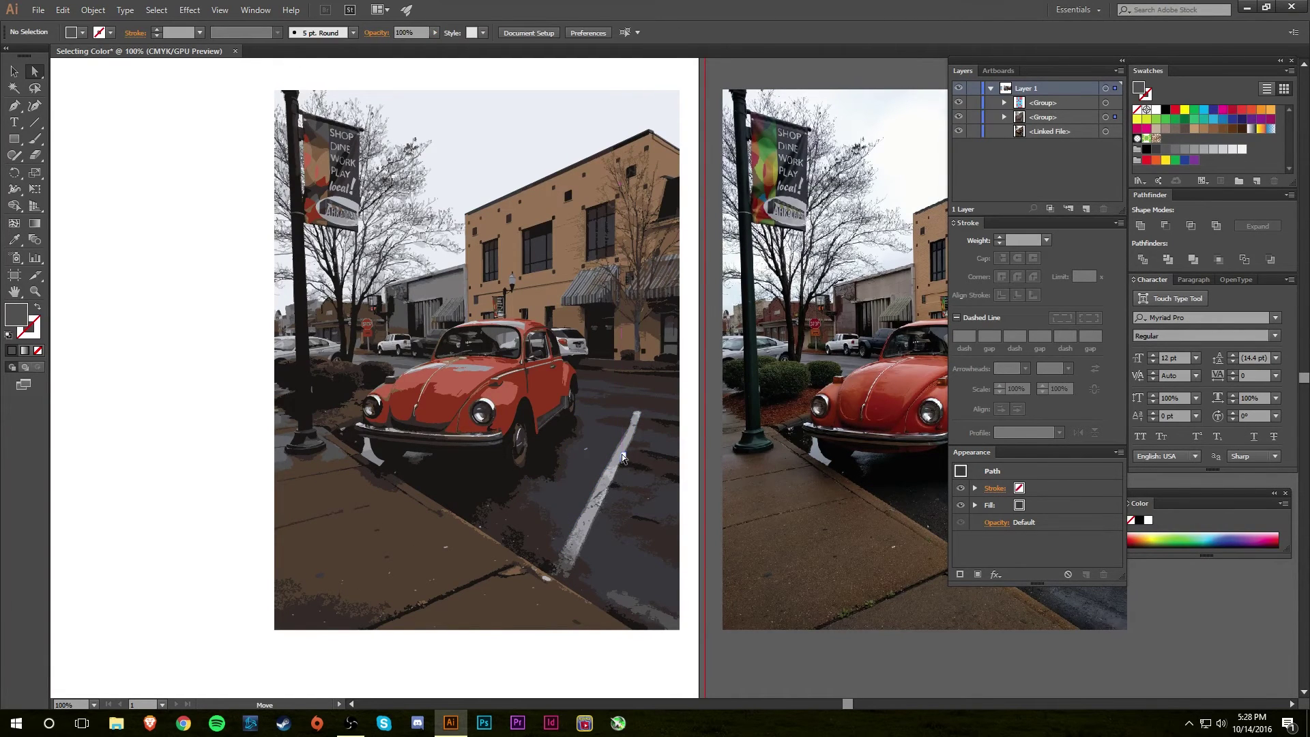
left_click(622, 454, "alt")
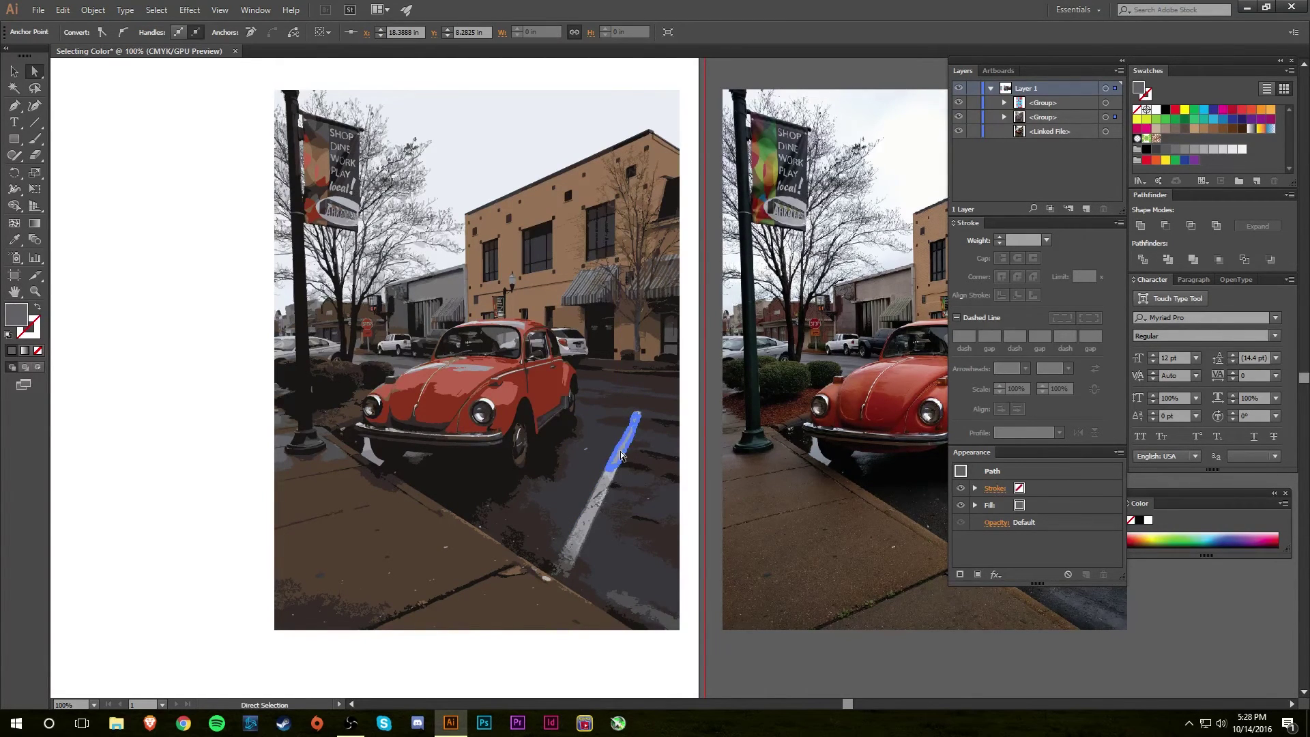
left_click(155, 9)
mouse_move(292, 140)
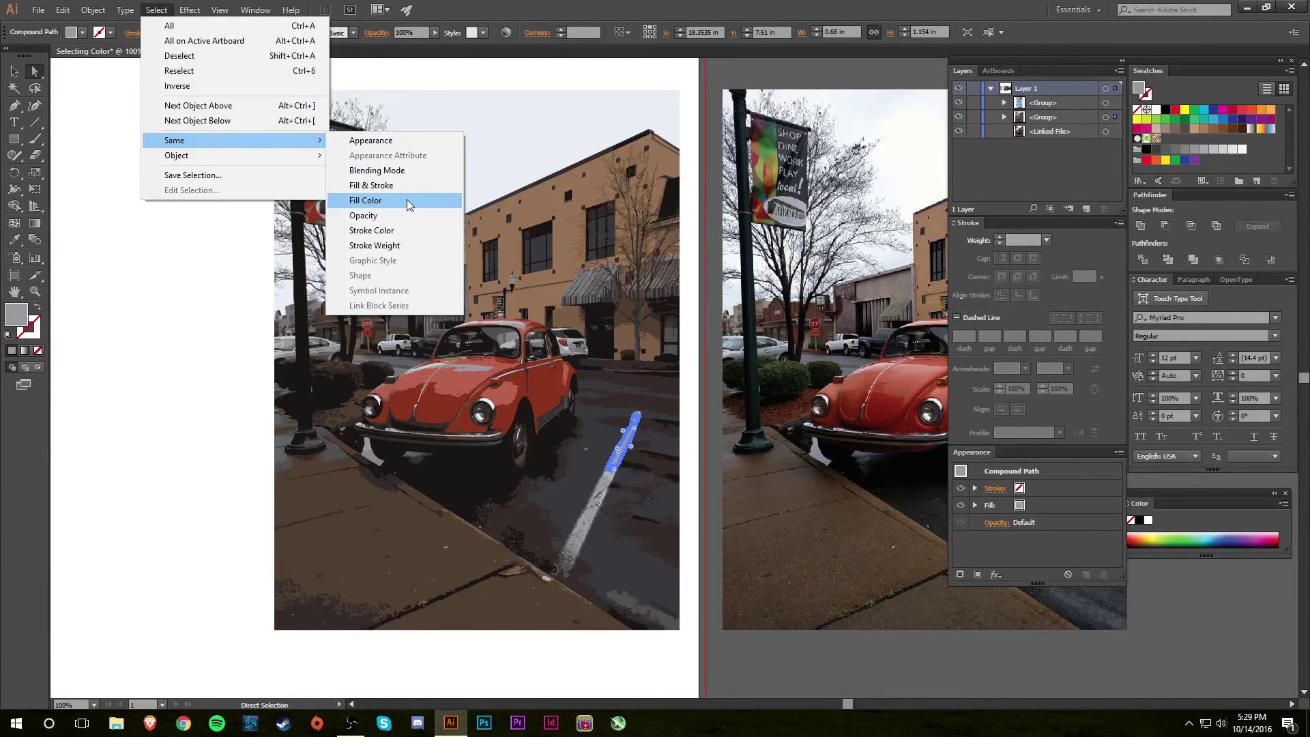
left_click(407, 199)
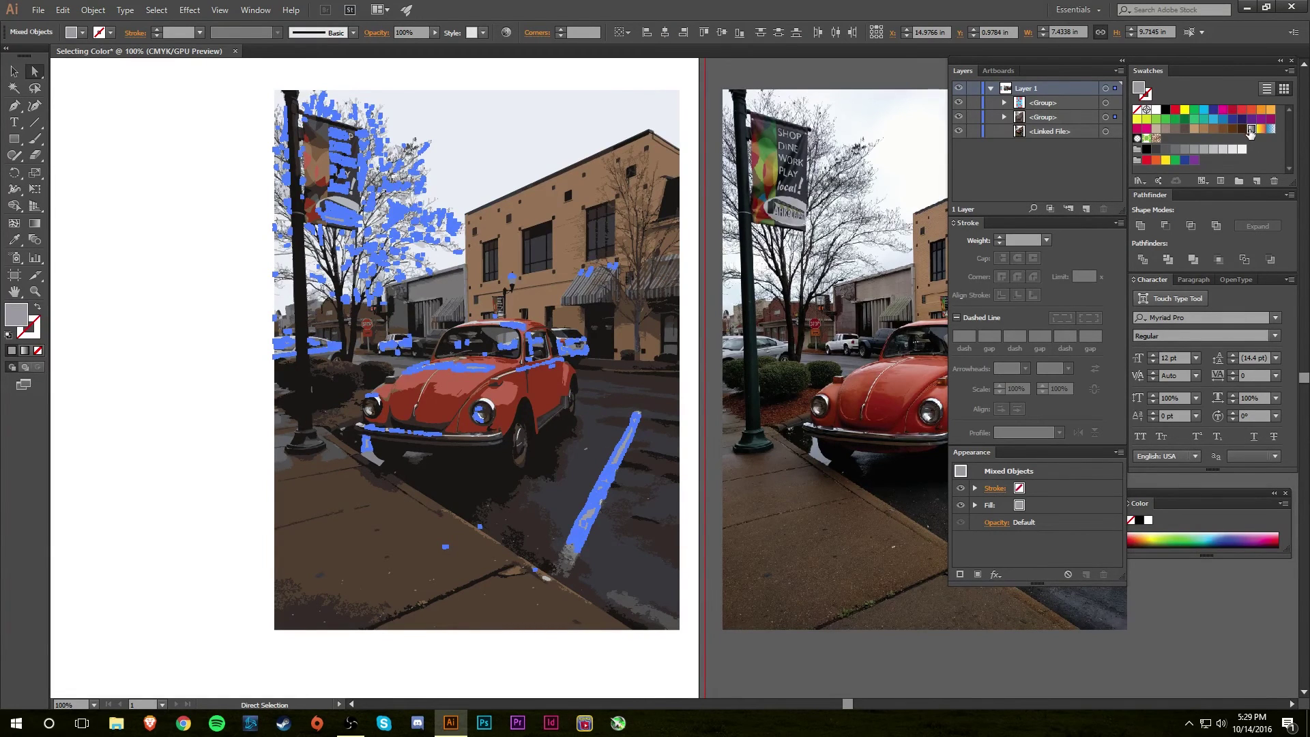
left_click(135, 359)
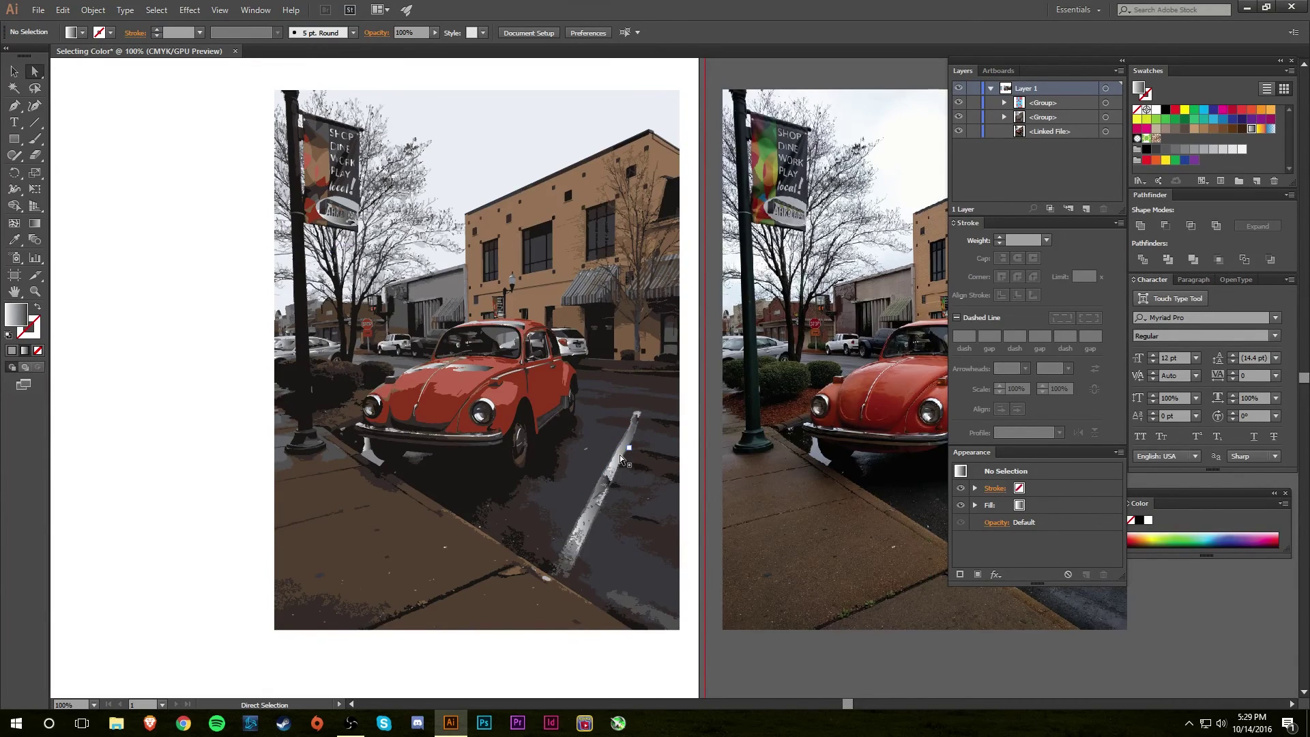
key("ctrl+6")
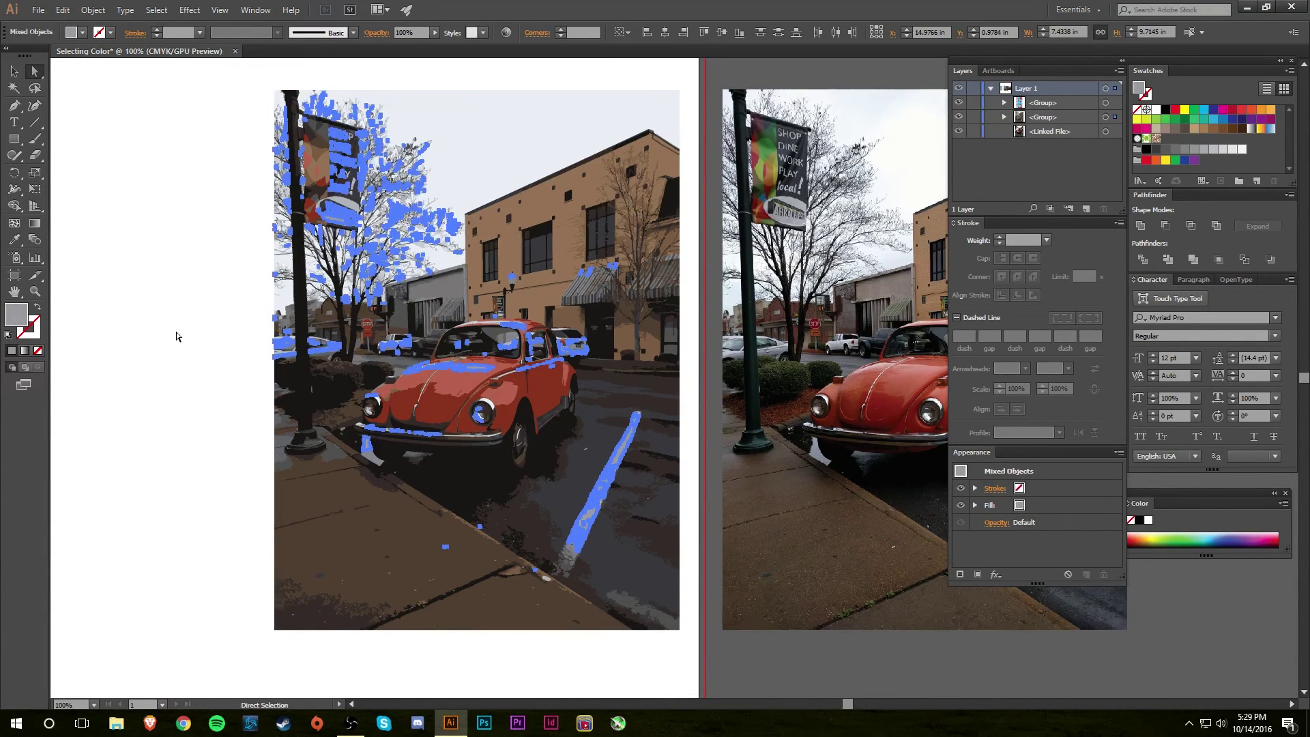
left_click(178, 336)
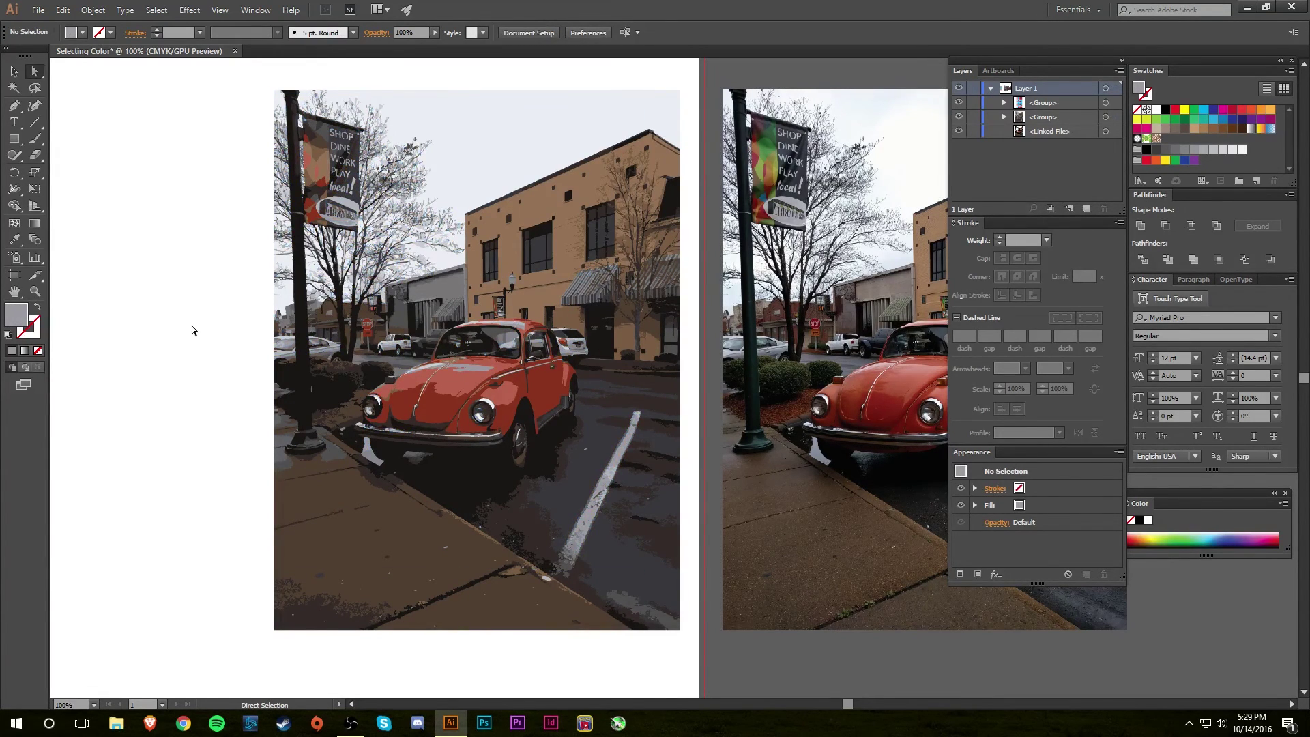
Step: Pan the canvas until the full crimson-and-cyan square grid sits beside the traced car photo
left_click_drag(178, 258, 359, 278)
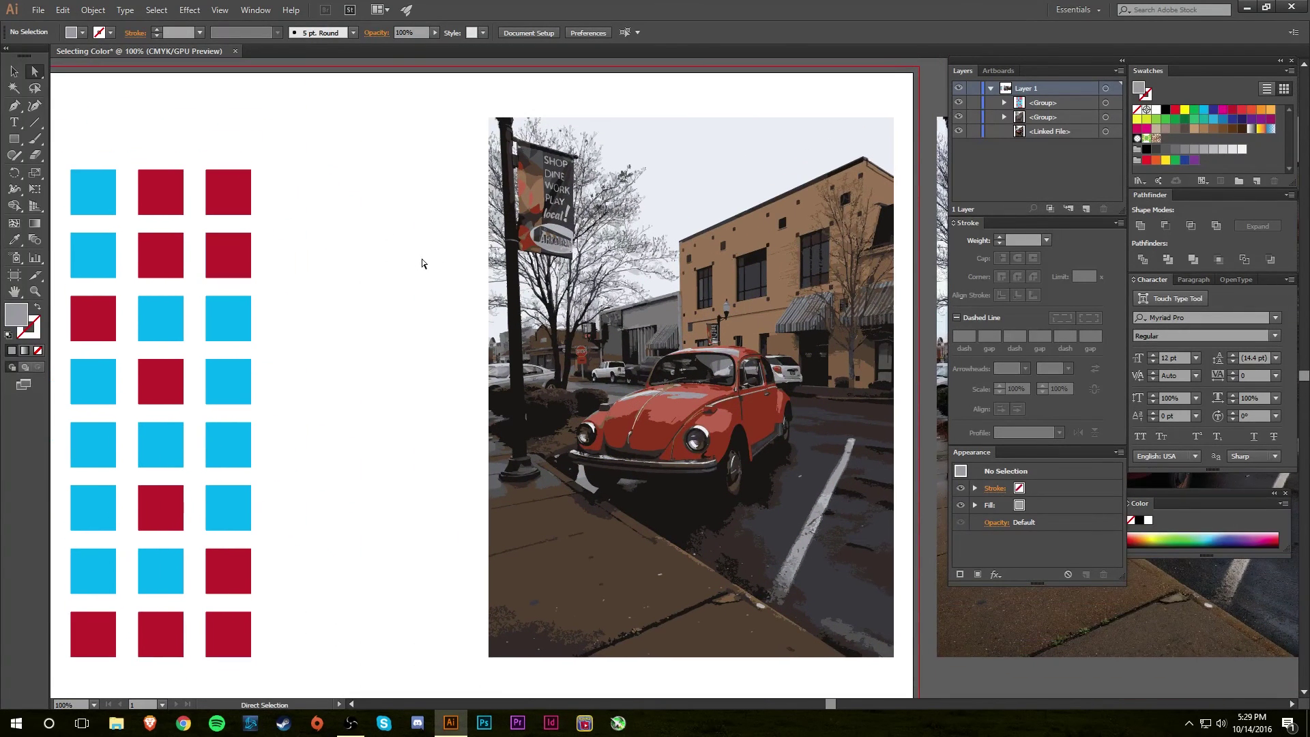
left_click_drag(662, 270, 545, 247)
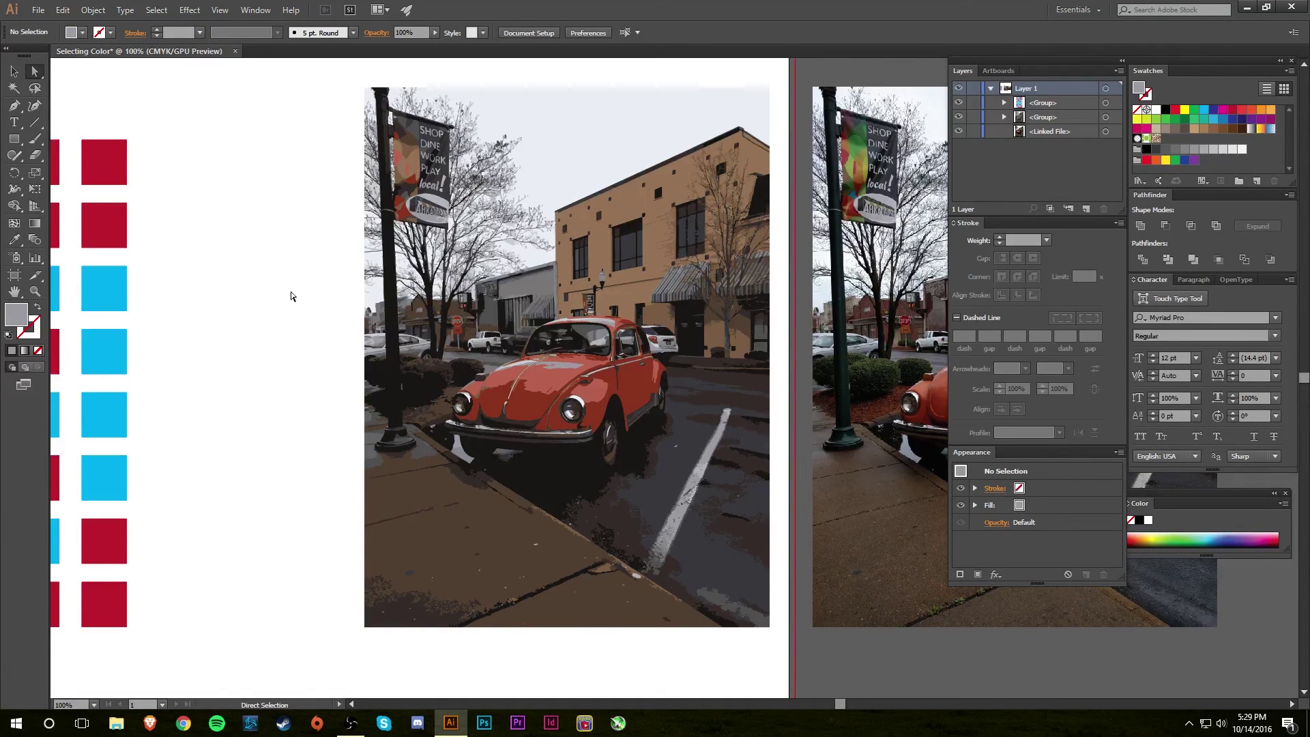
left_click_drag(310, 263, 451, 225)
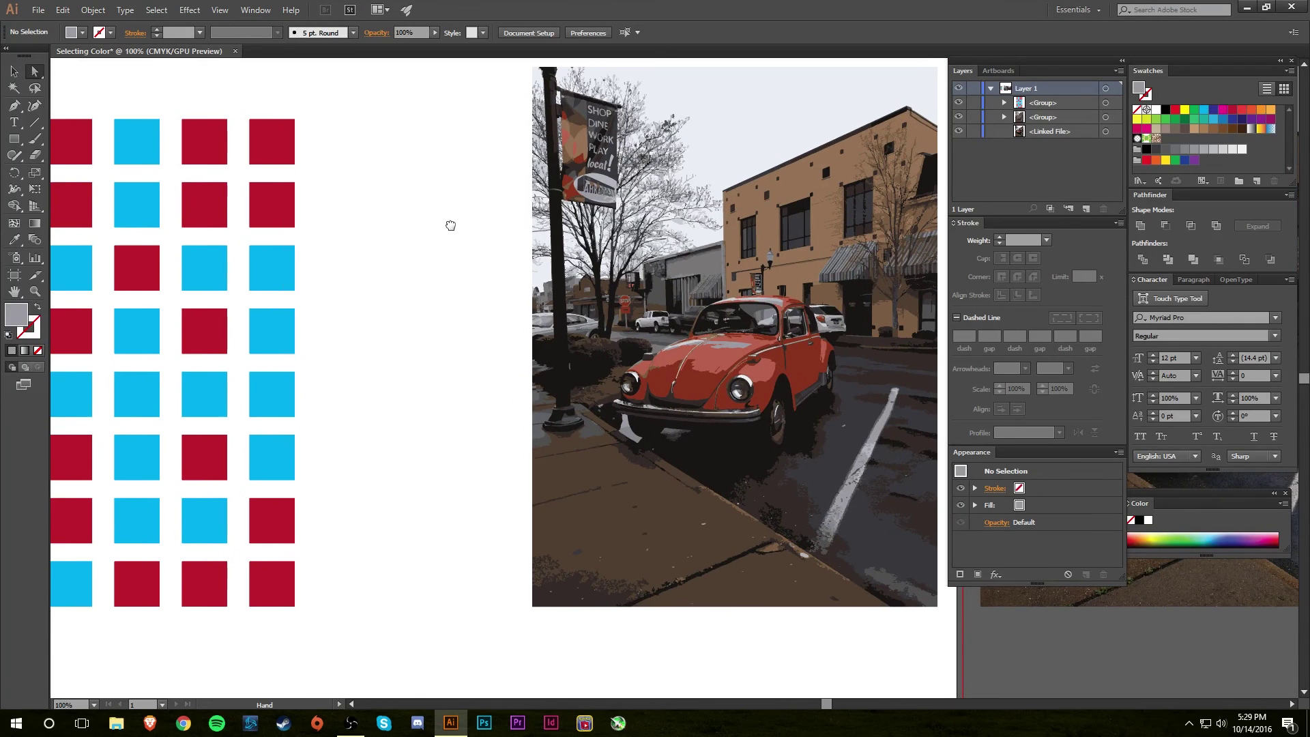